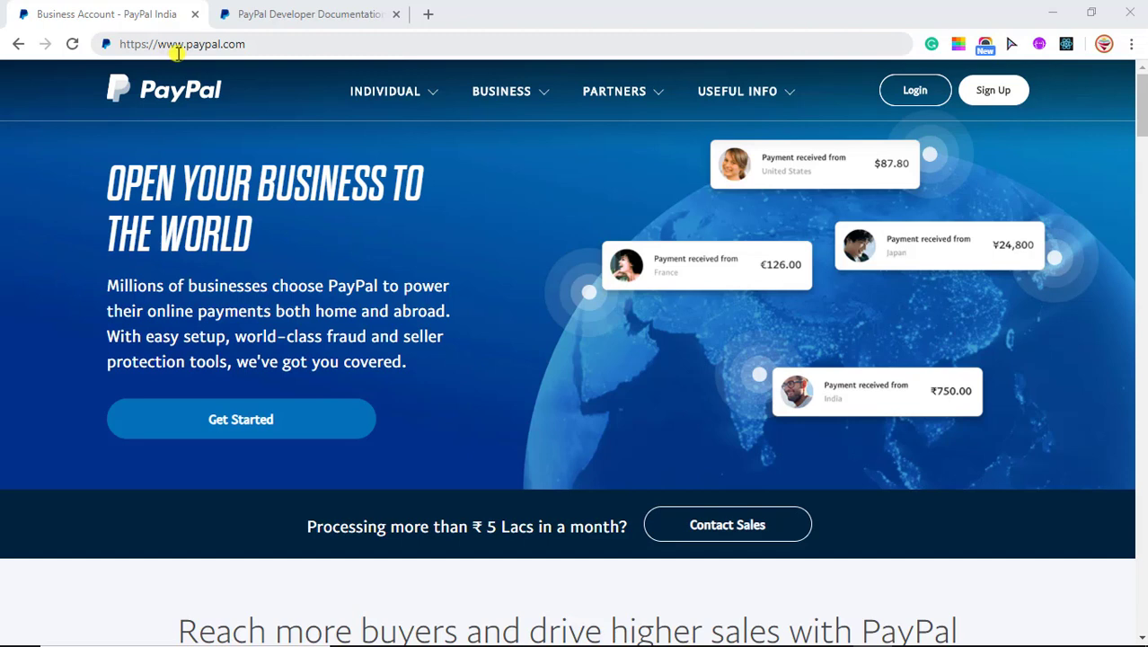
# Step: Log in to the PayPal business account with the saved credentials and open the Selling tools in the profile settings
pyautogui.click(916, 90)
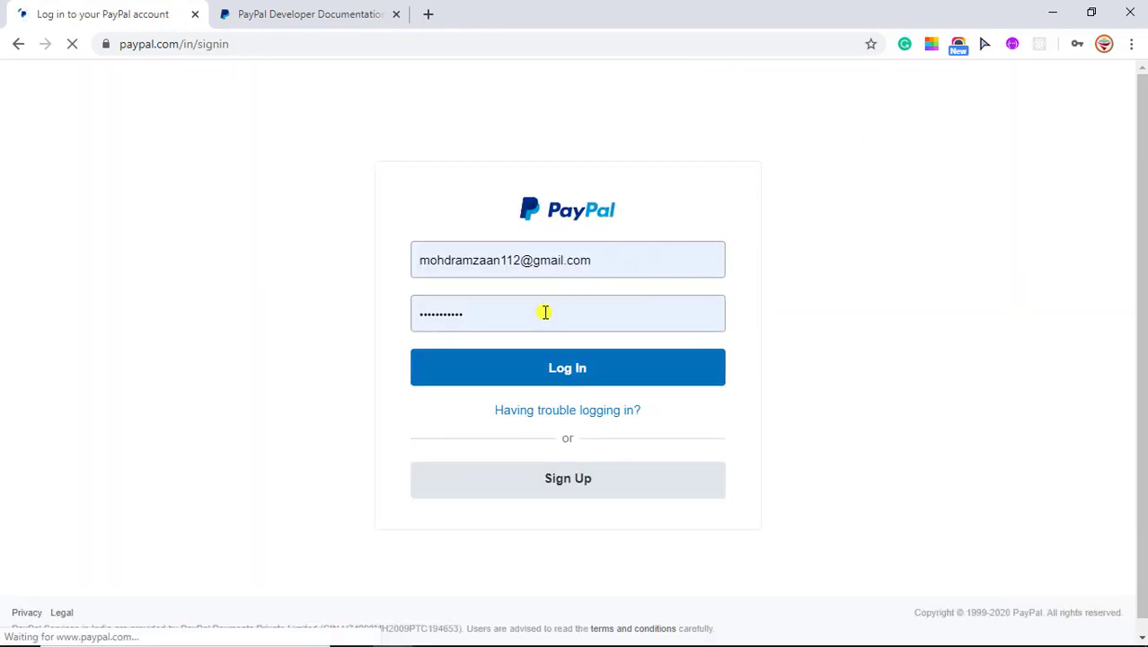
pyautogui.click(576, 376)
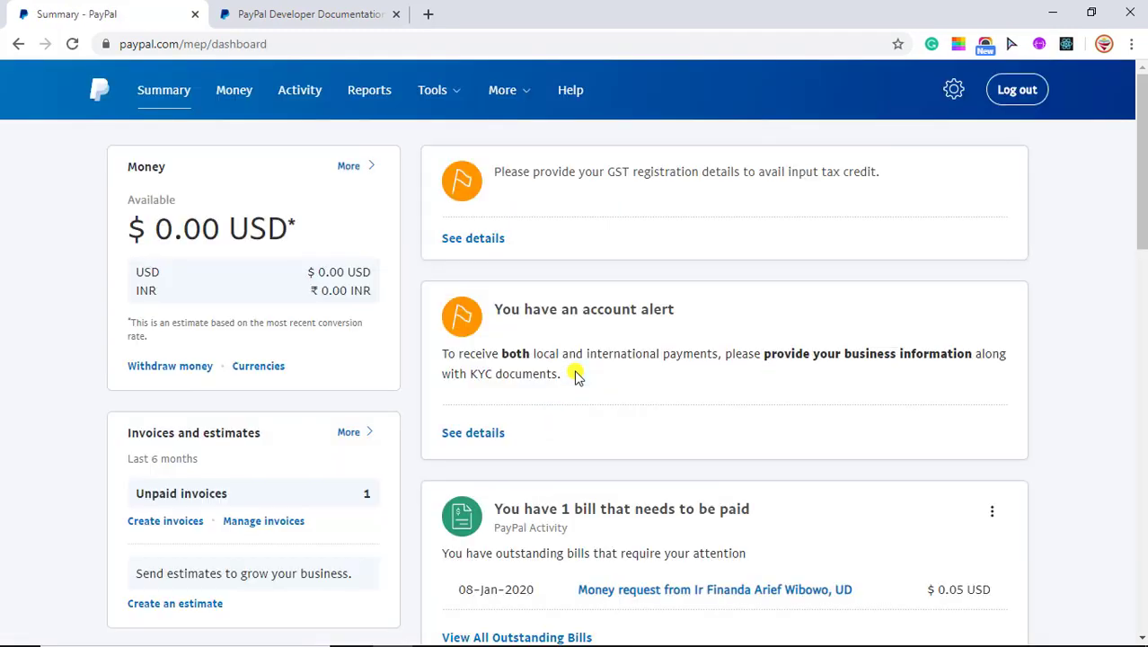
pyautogui.click(953, 93)
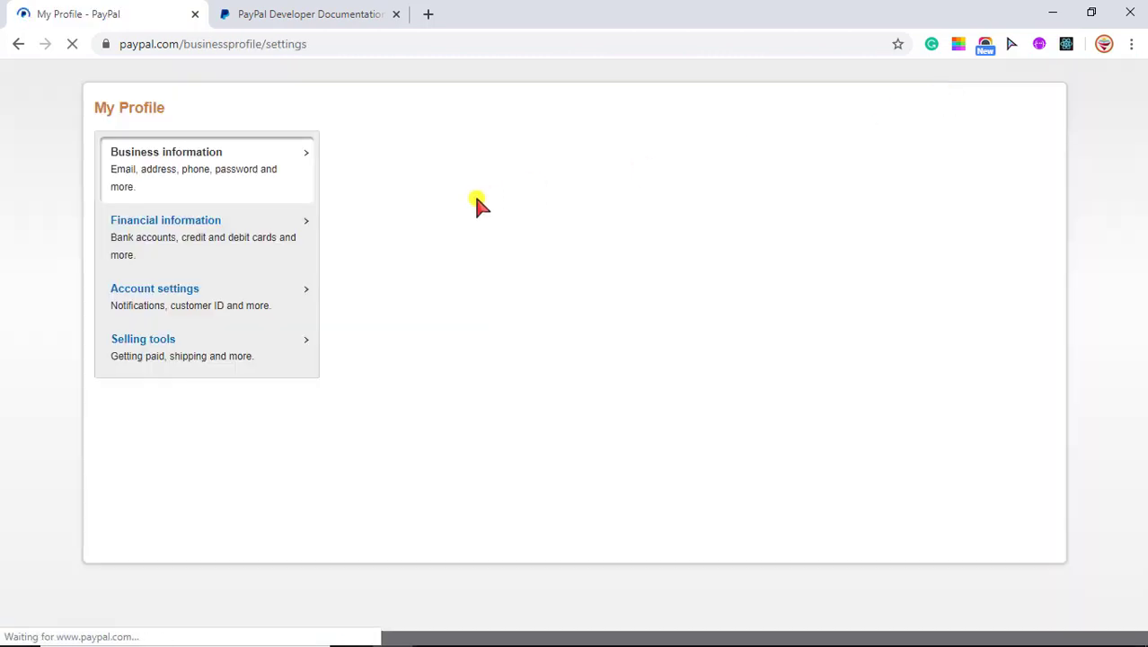
pyautogui.click(208, 350)
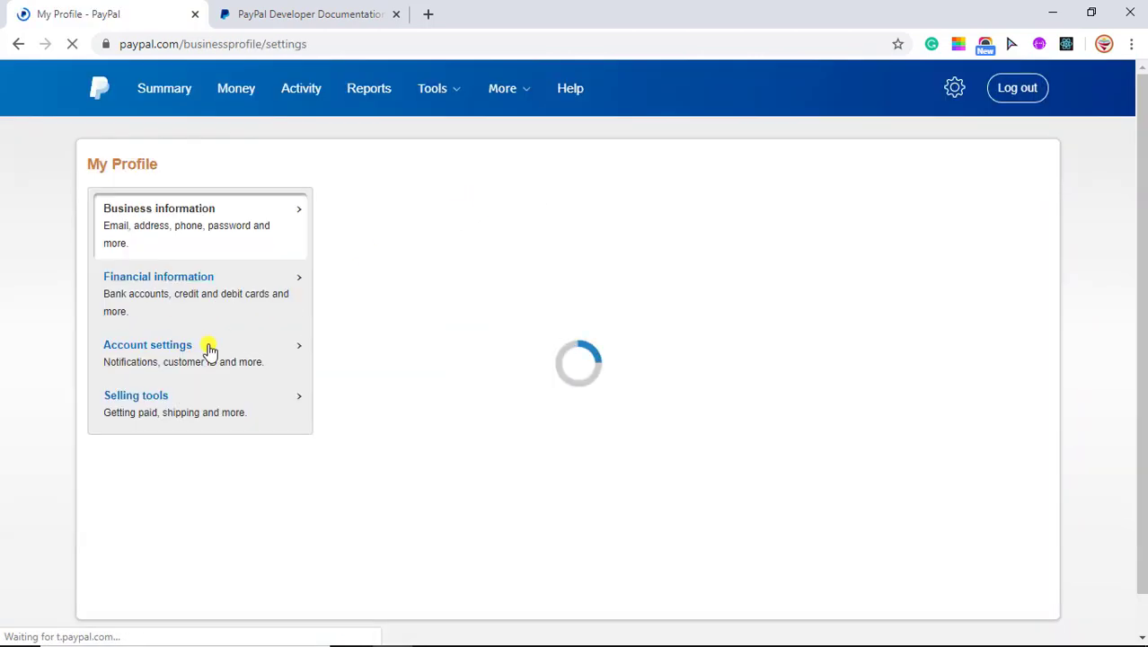
pyautogui.click(140, 401)
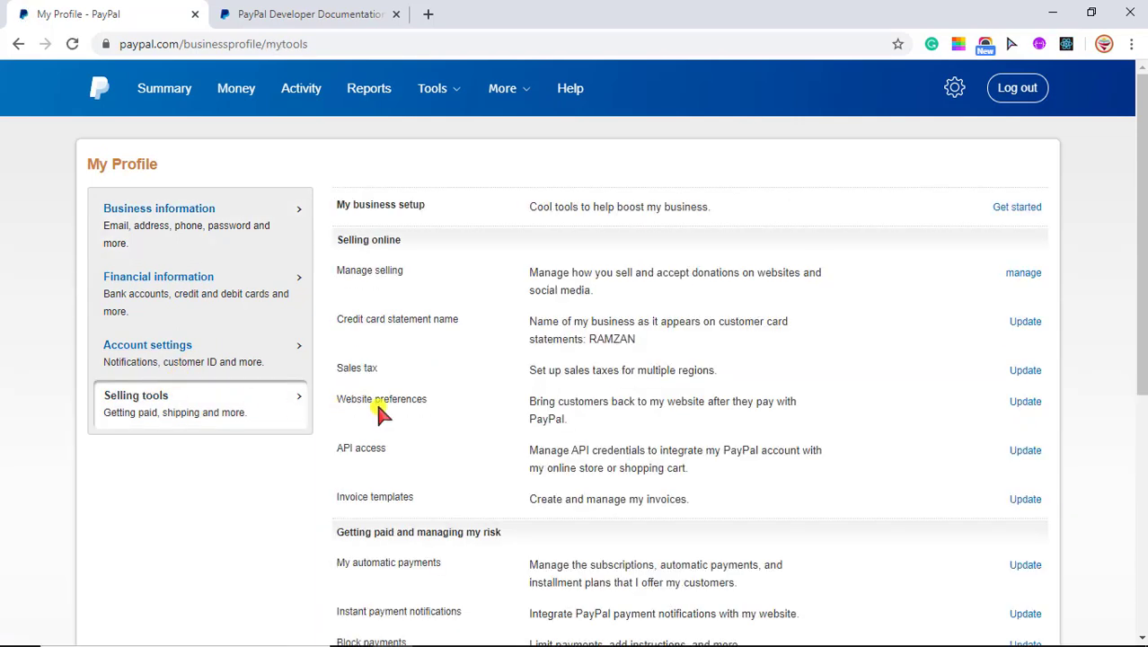
# Step: Open the Website preferences from the selling tools and check the PayPal account optional setting
pyautogui.moveTo(433, 402); pyautogui.dragTo(328, 402)
pyautogui.click(329, 402)
pyautogui.click(1024, 402)
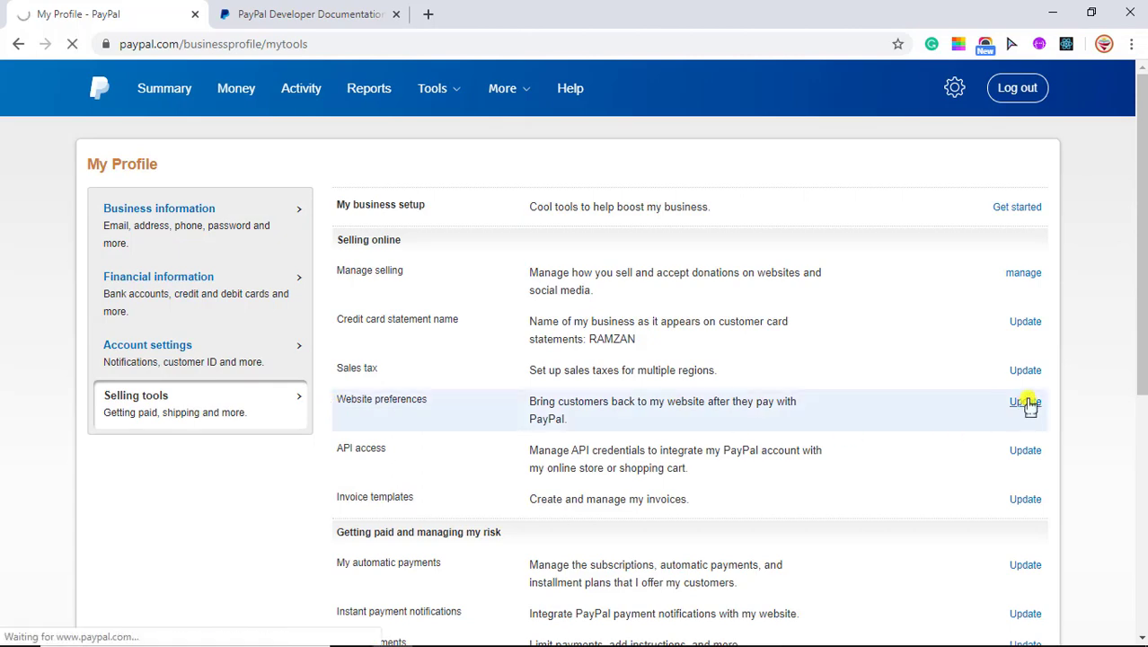
pyautogui.scroll(-5, 1030, 406)
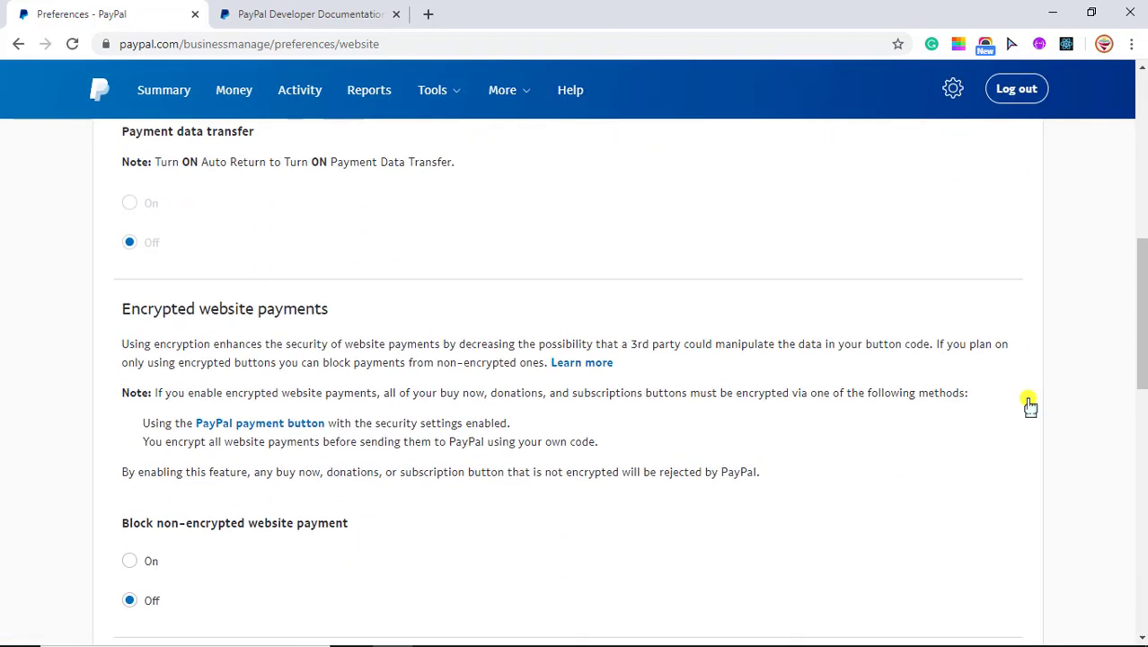
pyautogui.scroll(-4, 1030, 406)
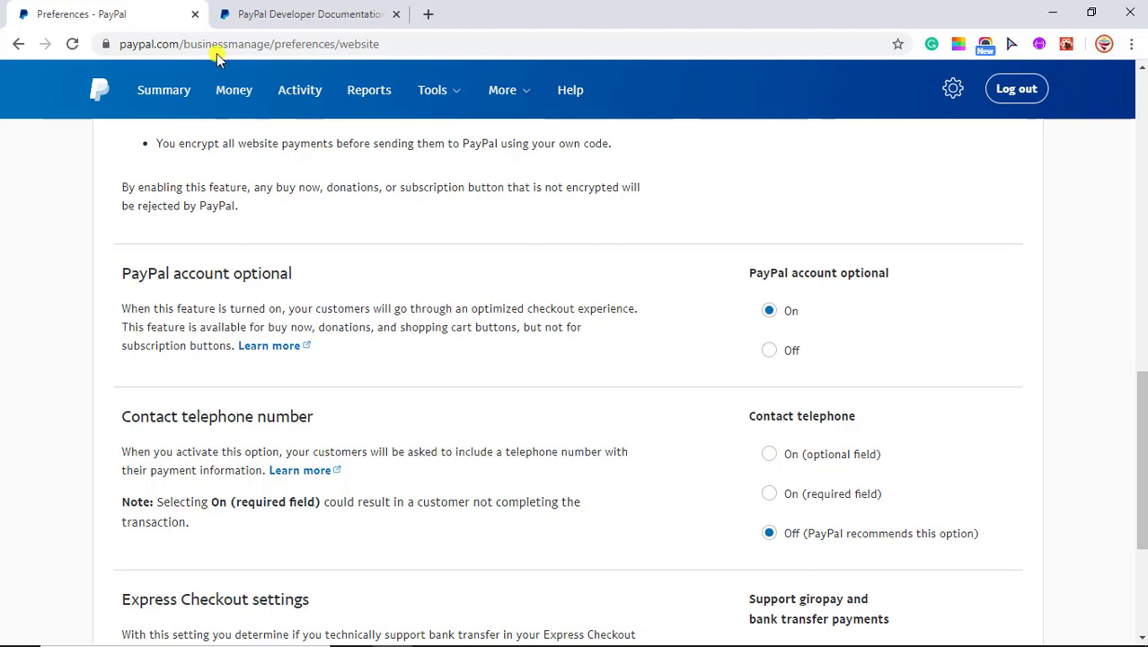
# Step: Log out of the PayPal business account and close its browser tab
pyautogui.click(1018, 88)
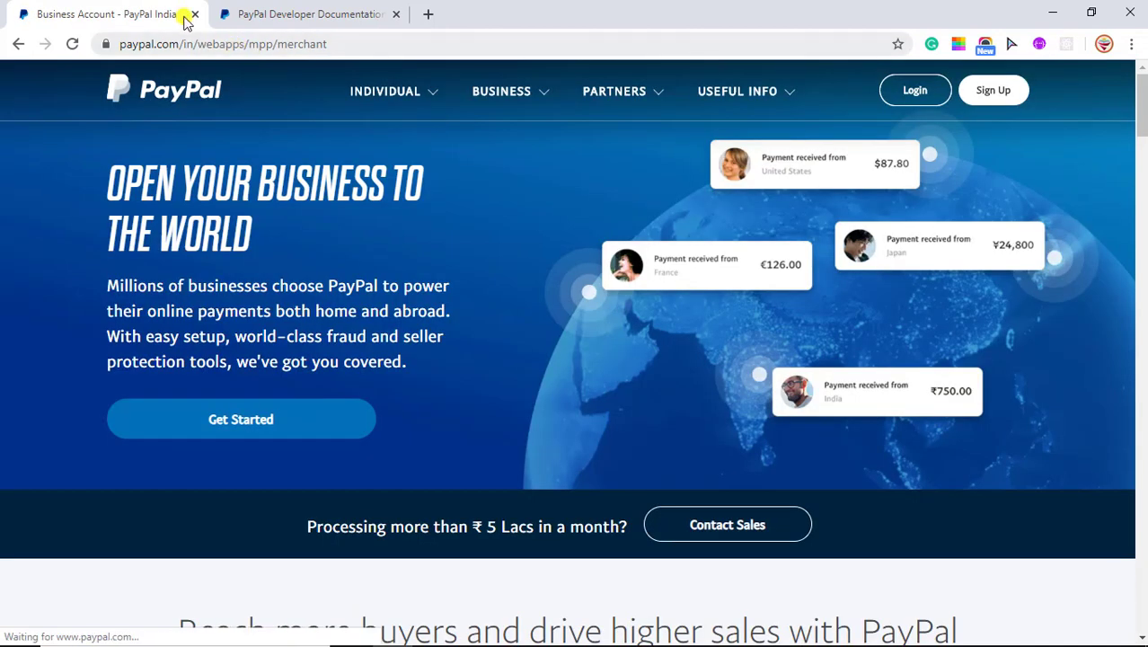
pyautogui.click(193, 16)
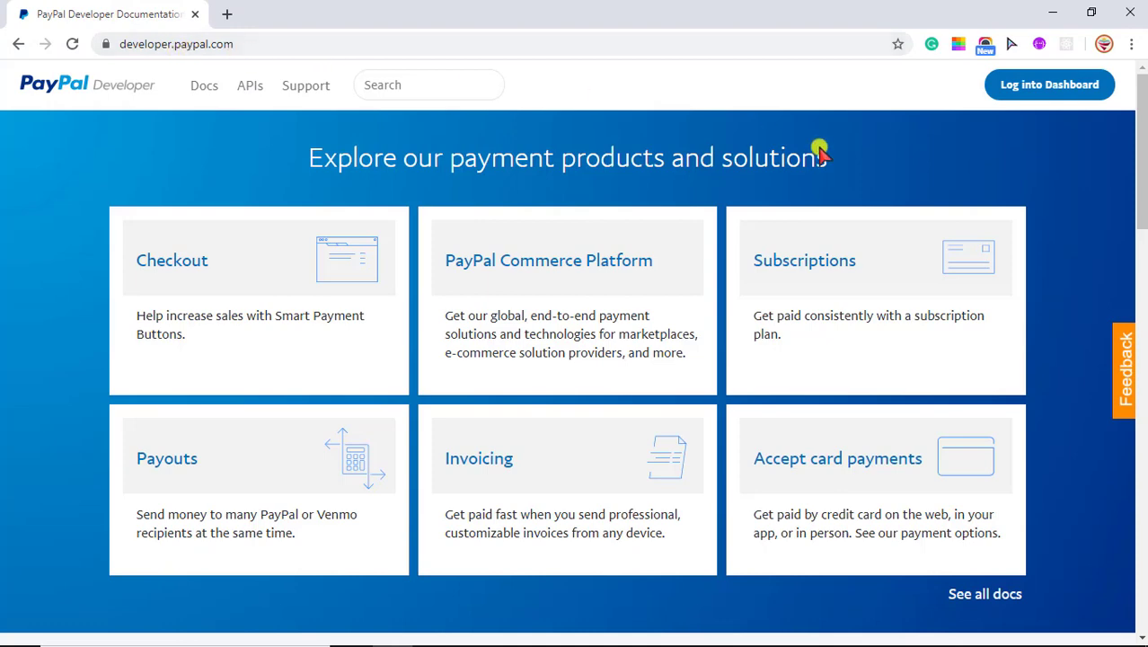
# Step: Log in to the PayPal Developer dashboard with the saved credentials and bring up the list of sandbox test accounts
pyautogui.click(1035, 94)
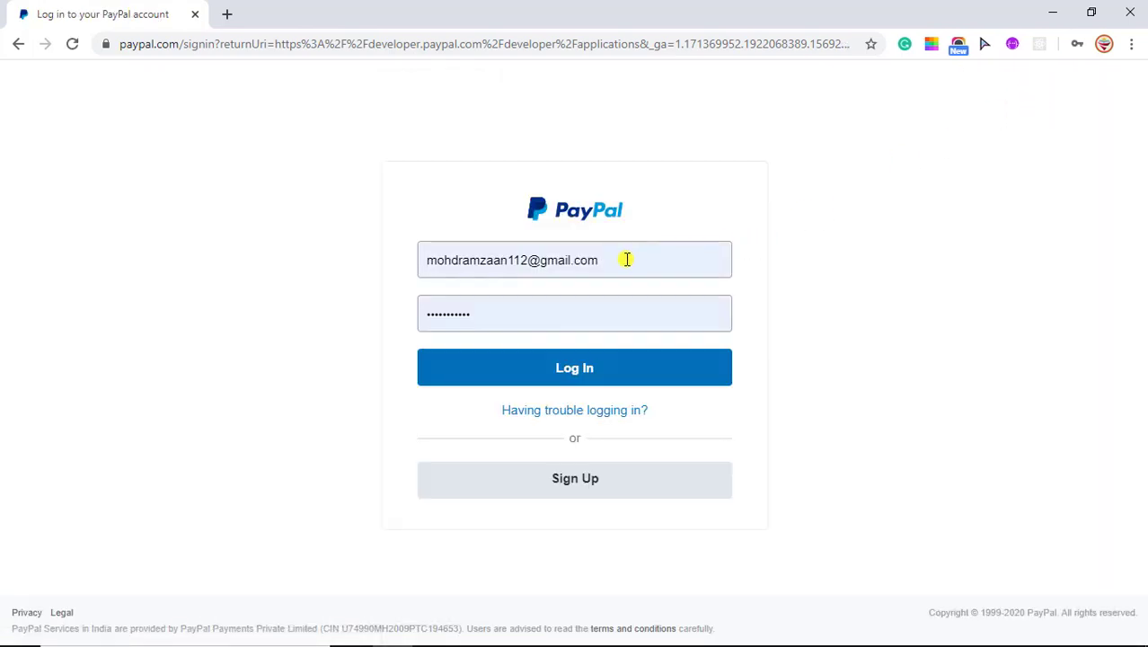
pyautogui.click(571, 375)
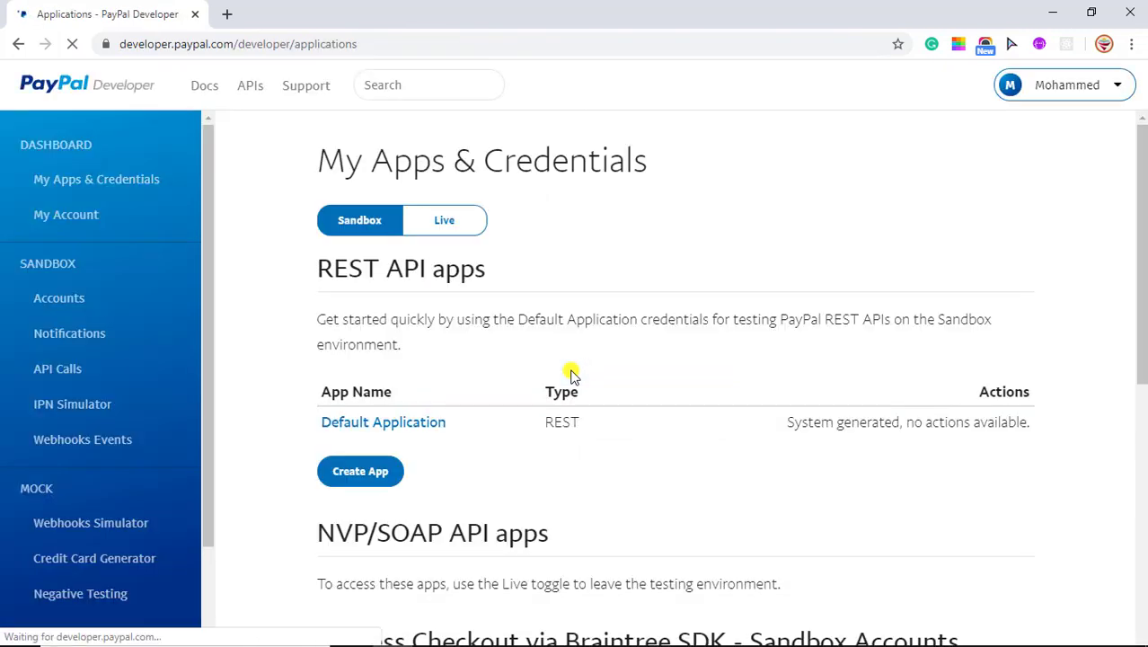
pyautogui.click(76, 297)
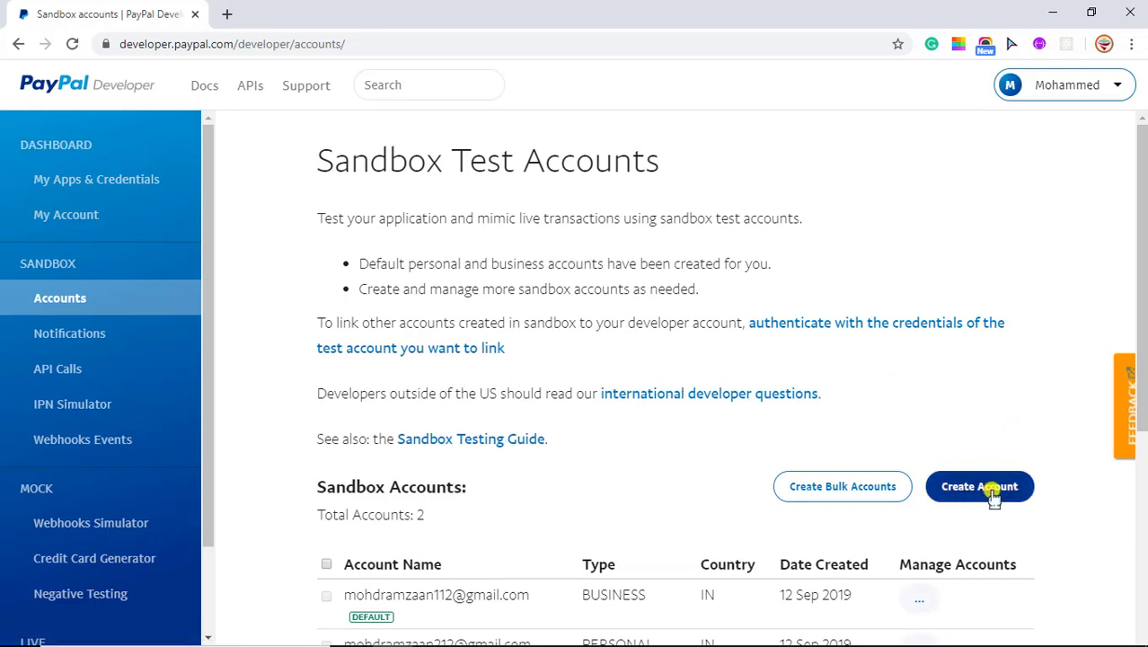
pyautogui.moveTo(1137, 321); pyautogui.dragTo(1144, 372)
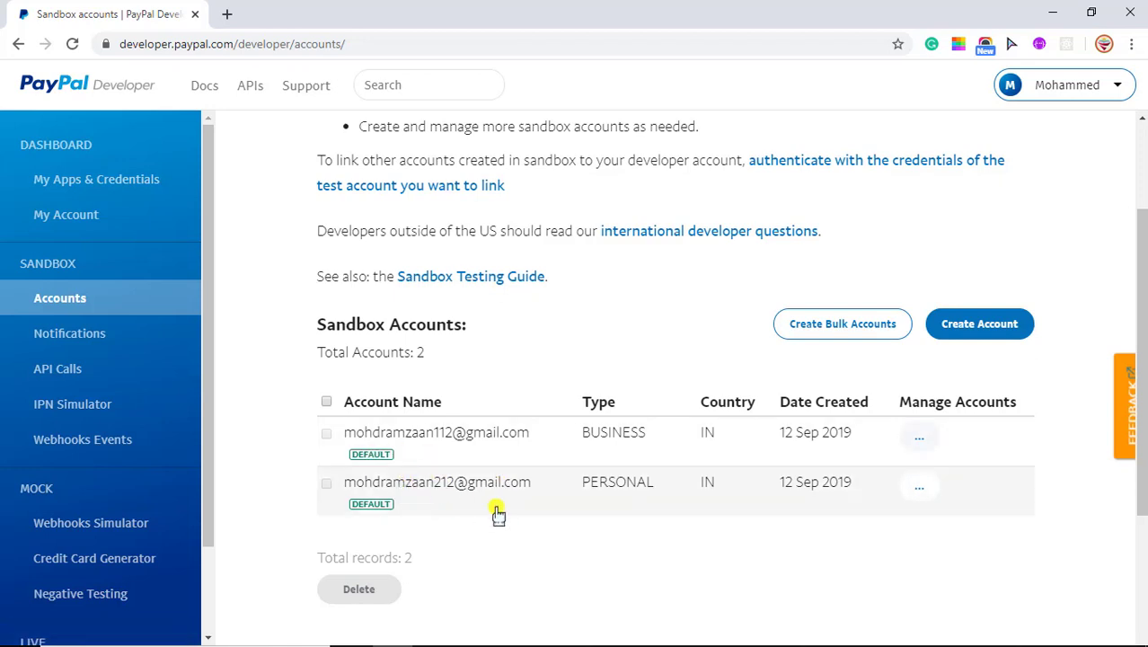
# Step: Create a Personal (Buyer Account) sandbox account for the United States of America
pyautogui.click(984, 325)
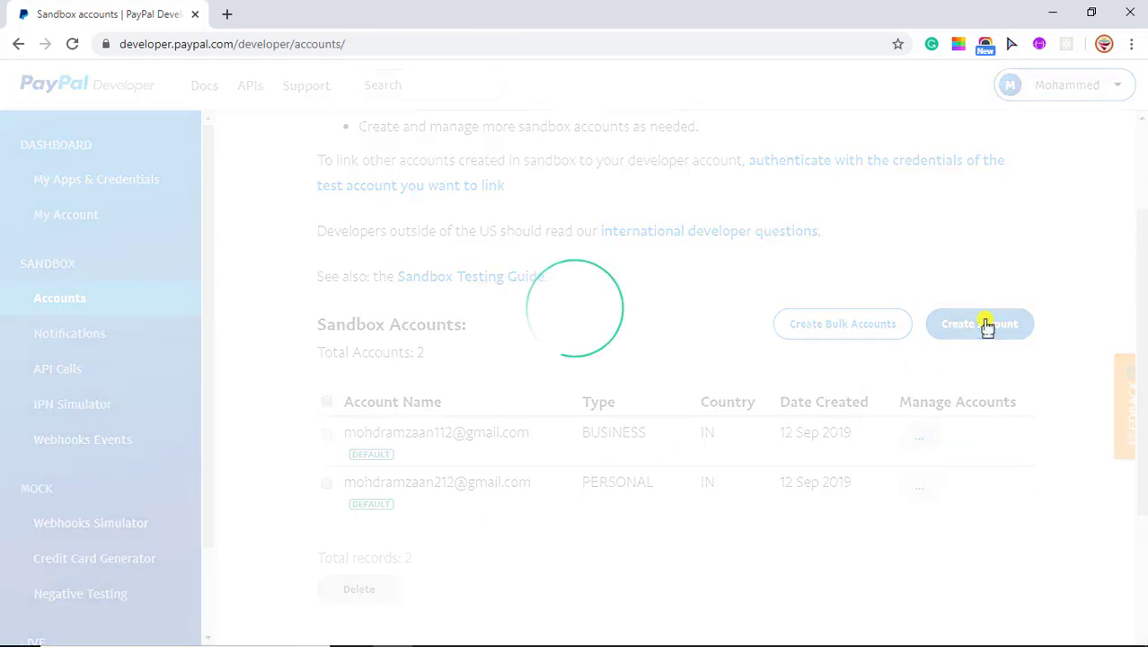
pyautogui.click(984, 325)
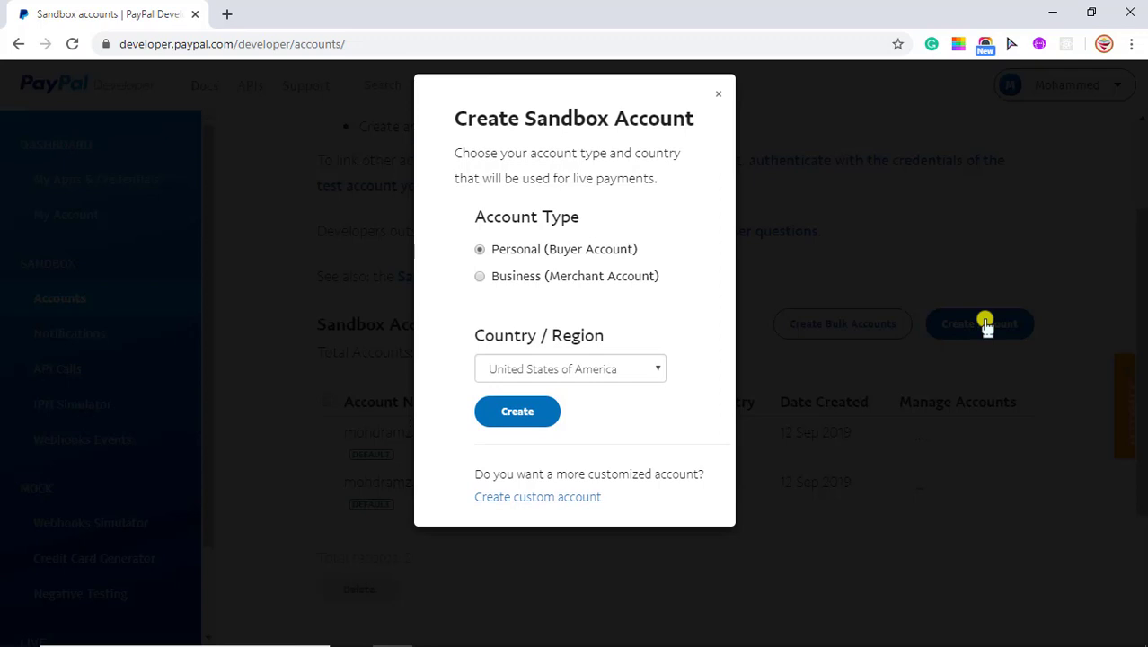
pyautogui.click(513, 422)
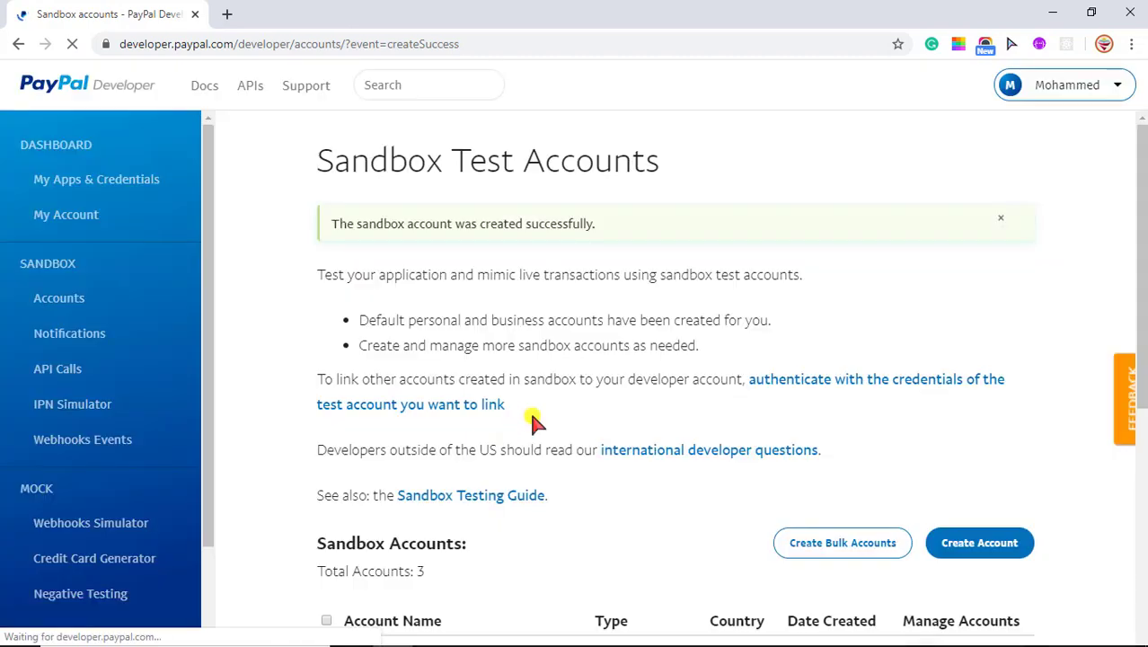
# Step: Create a Business (Merchant Account) sandbox account for the United States of America and check it in the account list
pyautogui.click(970, 548)
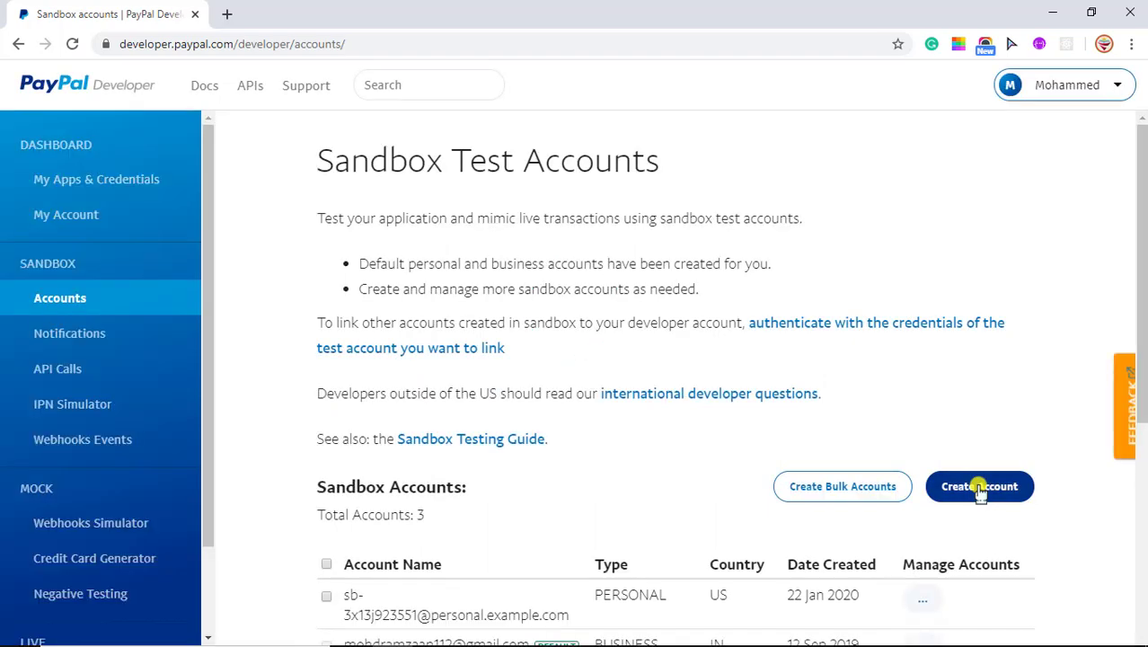
pyautogui.click(979, 487)
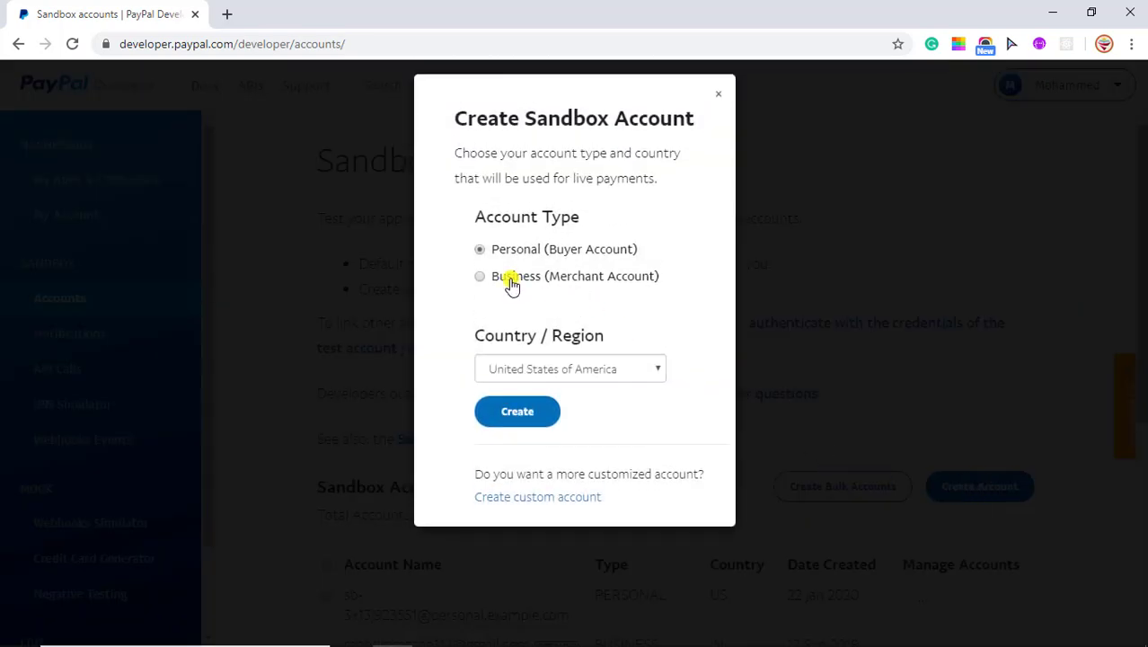
pyautogui.click(519, 411)
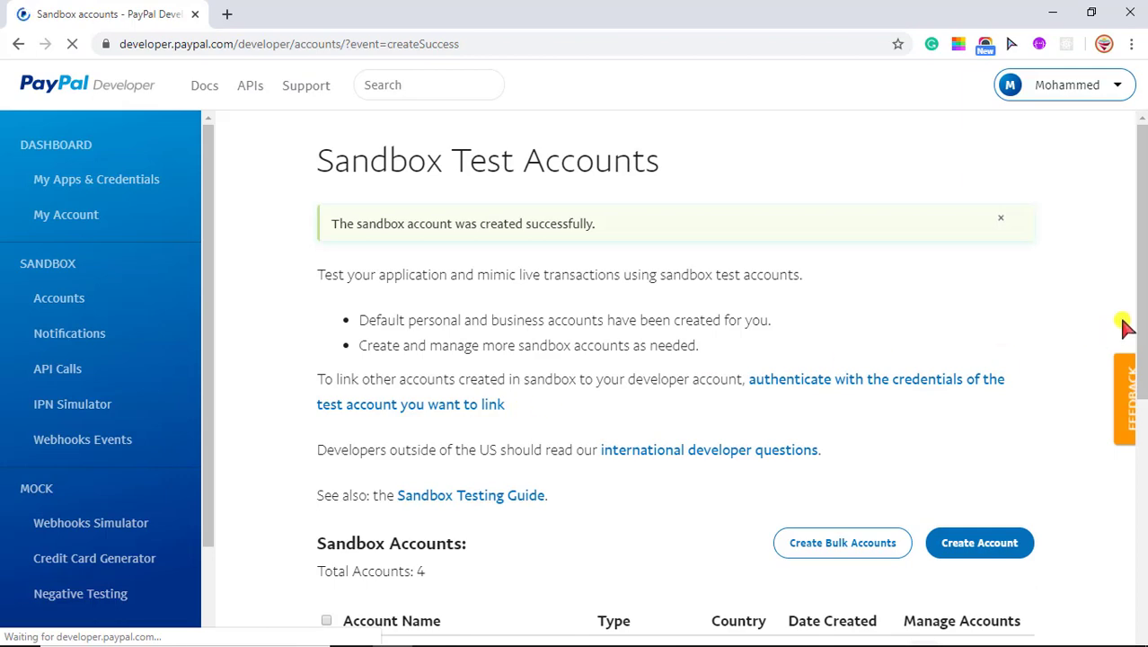
pyautogui.moveTo(1141, 315); pyautogui.dragTo(1142, 438)
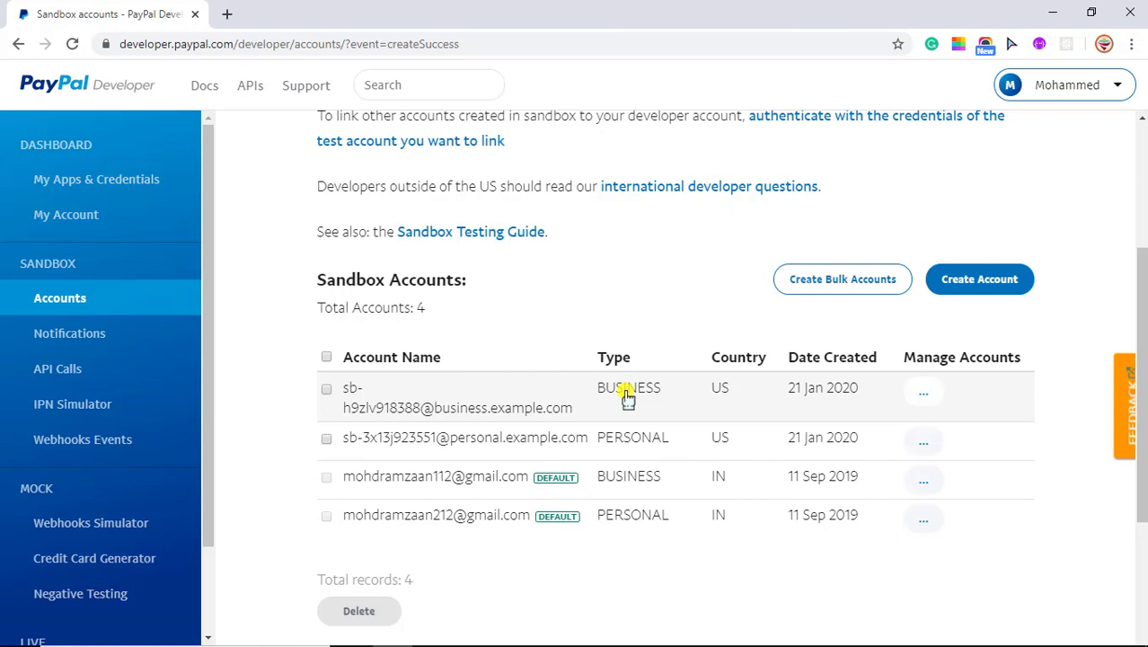
# Step: Create a sandbox REST API app named testapp, linked to the new US business sandbox account
pyautogui.click(91, 184)
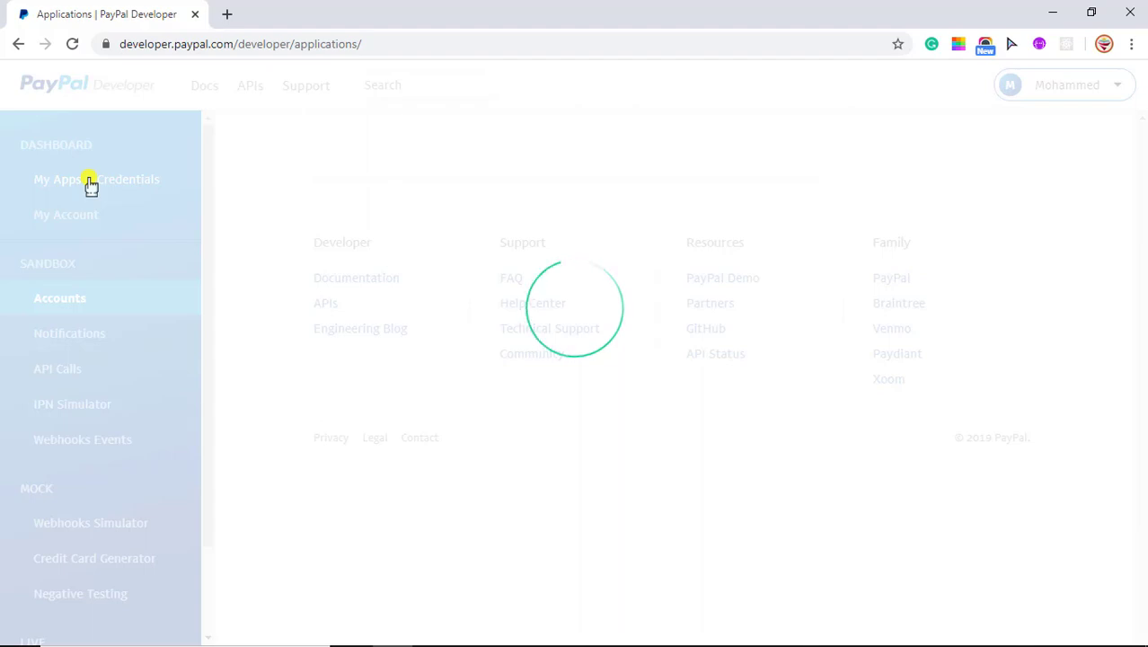
pyautogui.click(356, 470)
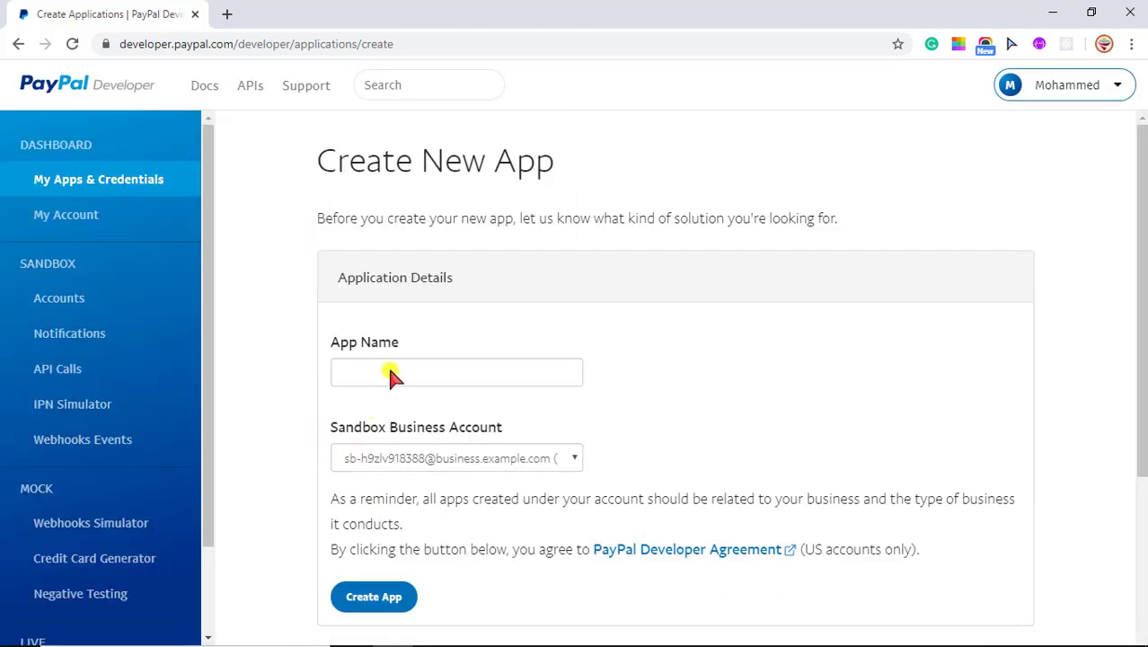
pyautogui.click(391, 373)
pyautogui.write('t')
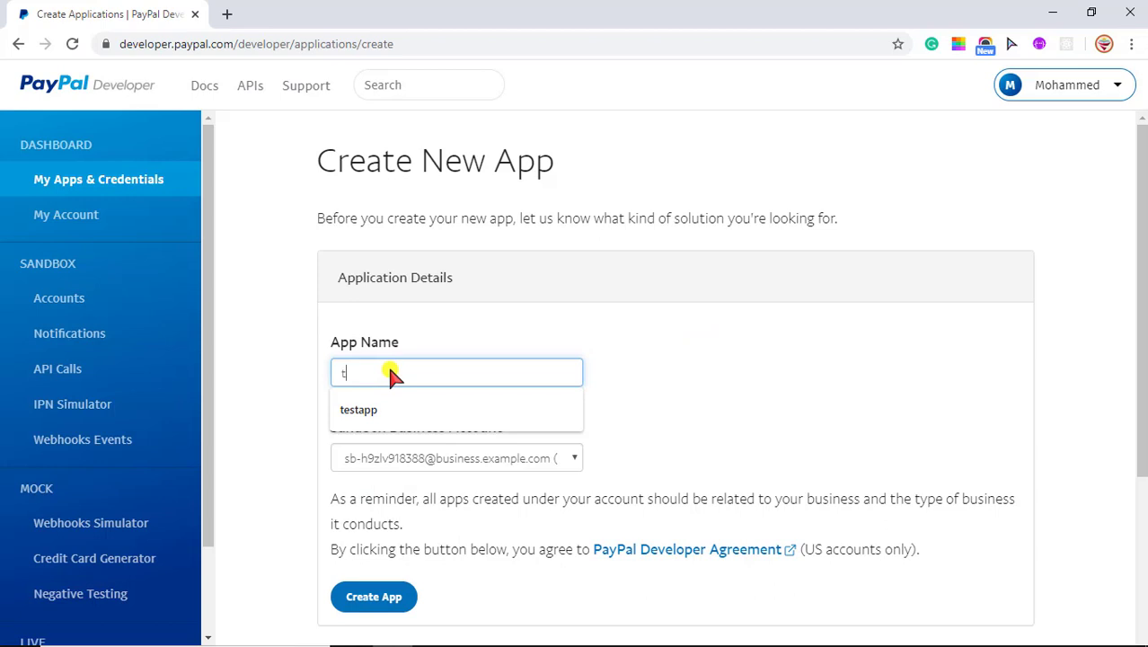
pyautogui.write('ea')
pyautogui.press('BackSpace')
pyautogui.click(375, 409)
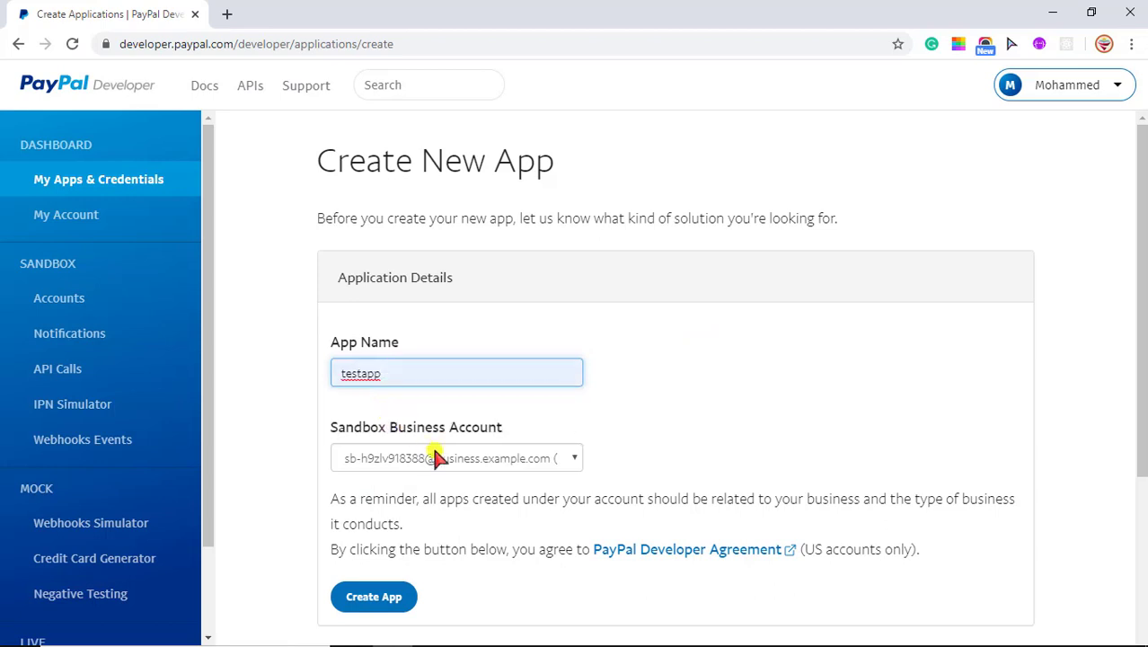
pyautogui.click(466, 455)
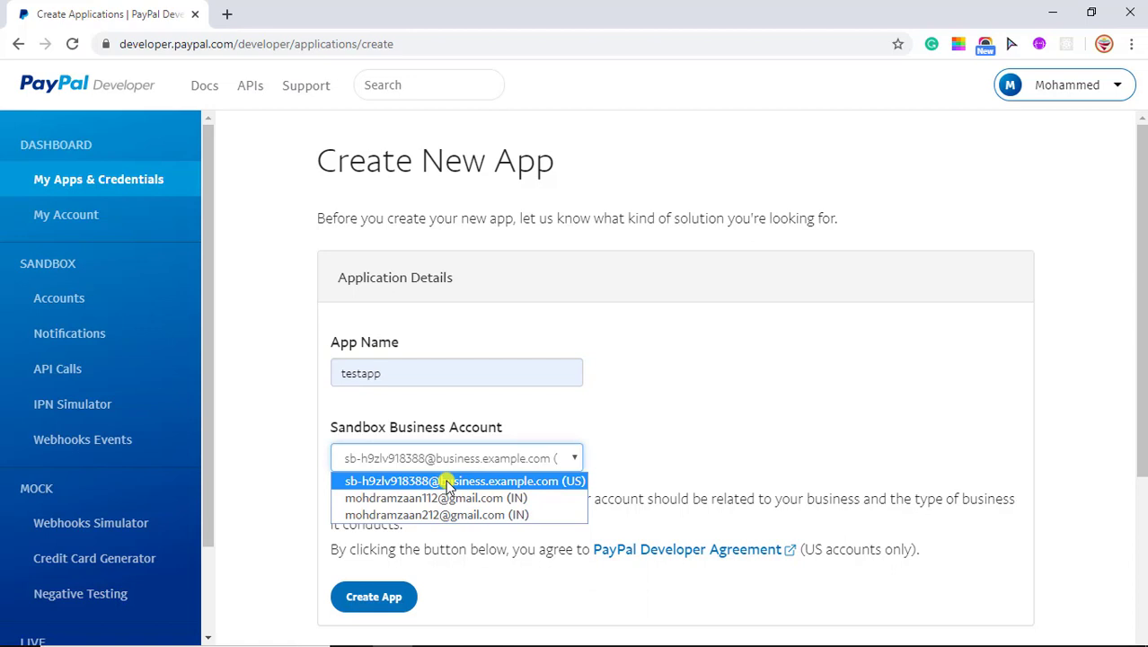
pyautogui.click(459, 460)
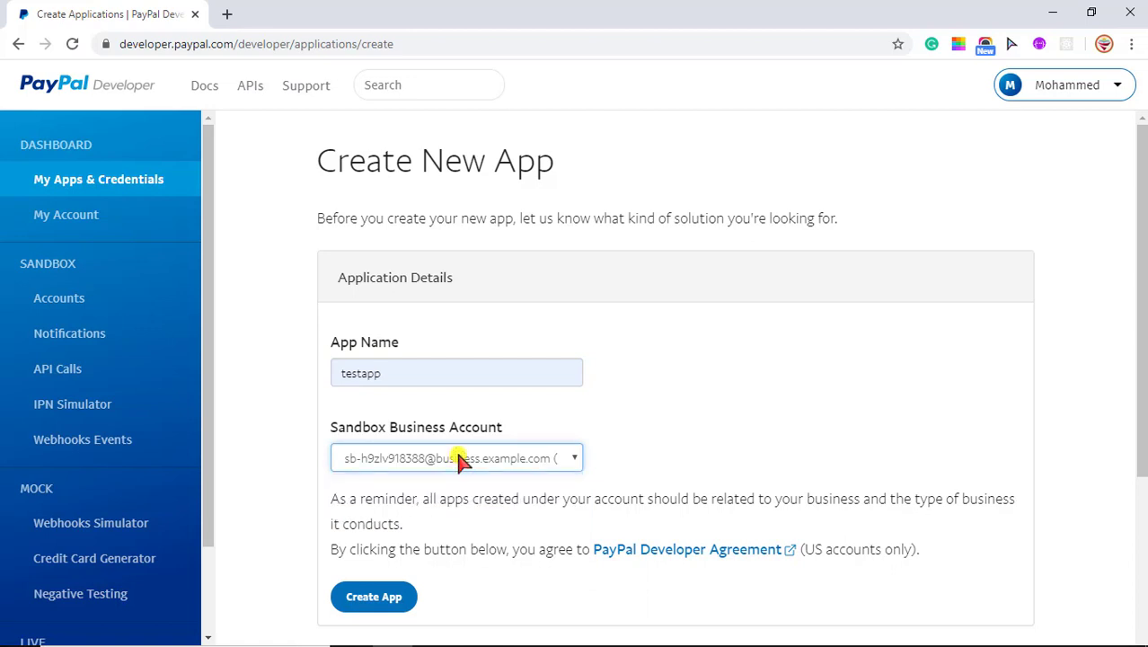
pyautogui.click(371, 599)
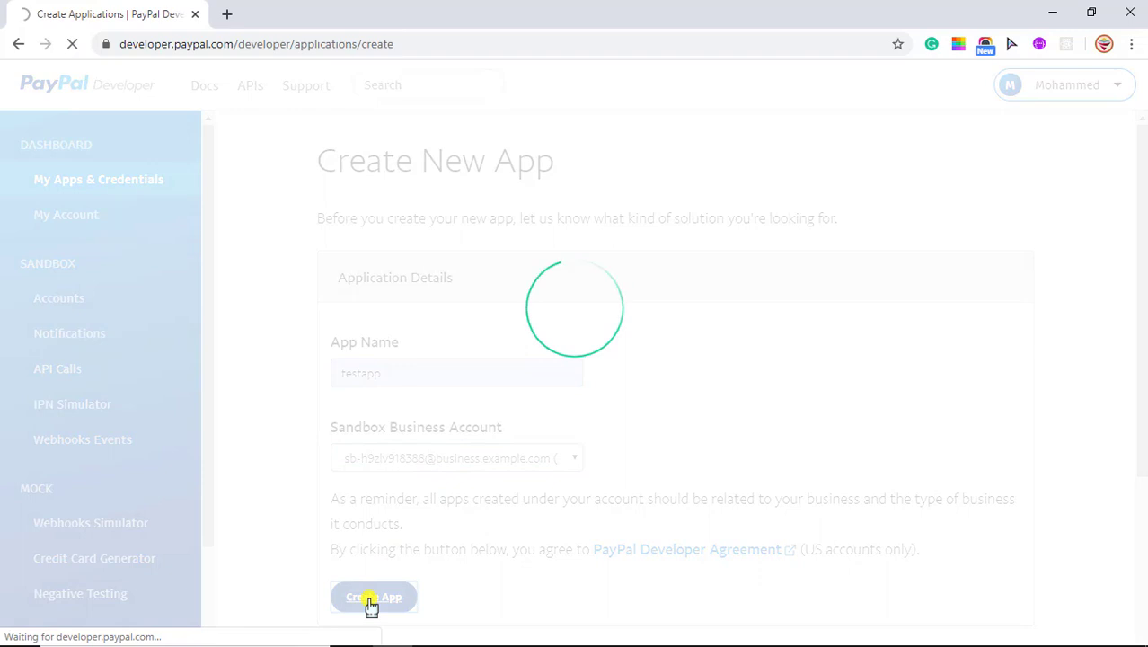
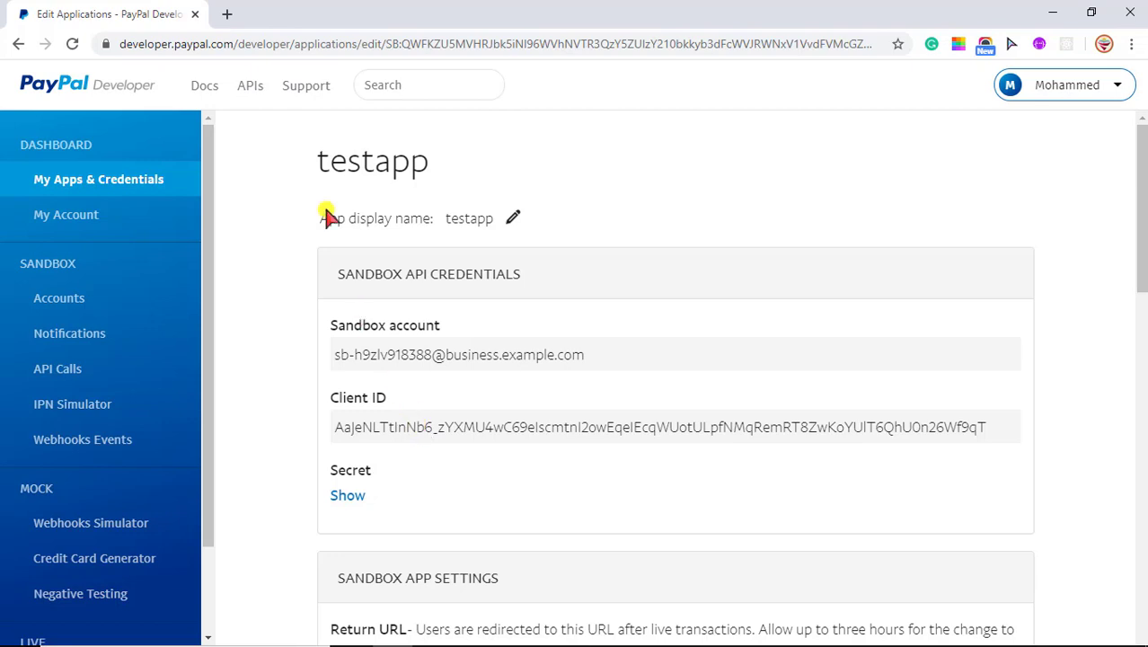
# Step: Search for "paypal smart button checkout demo" in a new tab and open PayPal Developer's Smart Payment Buttons Integration demo
pyautogui.click(227, 15)
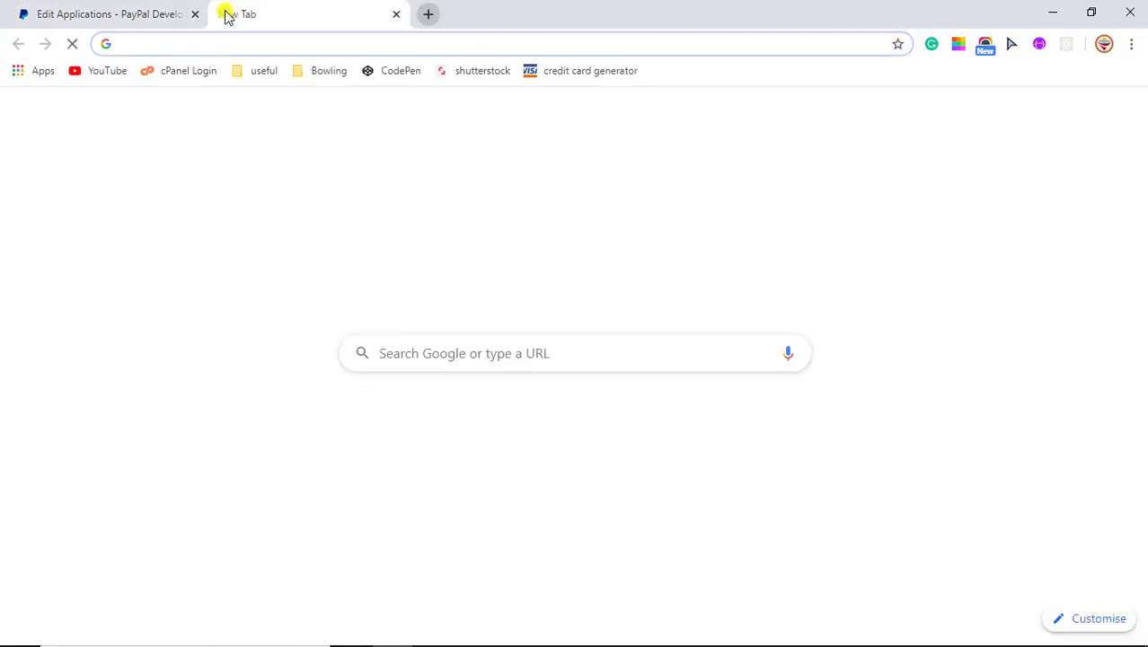
pyautogui.write('p')
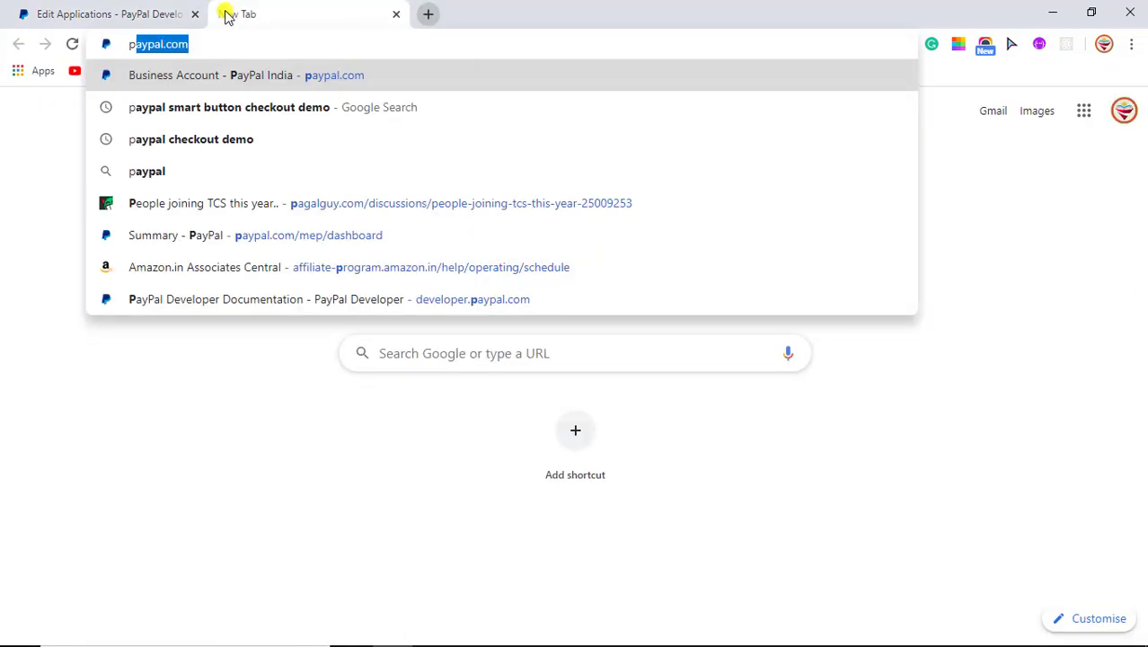
pyautogui.write('a')
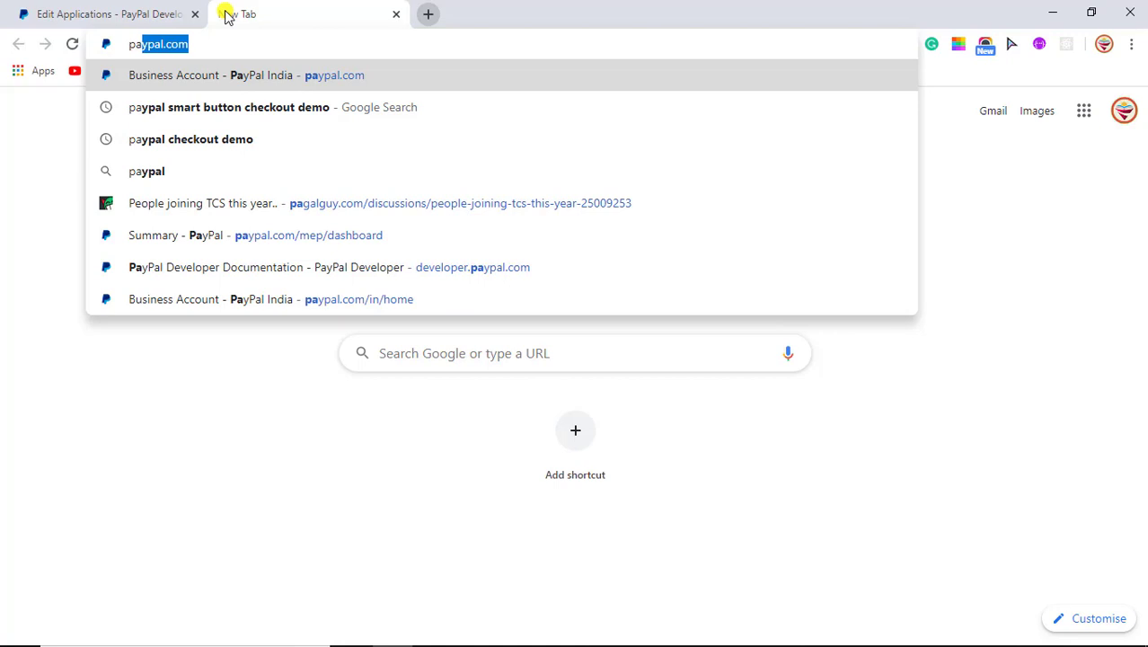
pyautogui.press('Down')
pyautogui.press('Return')
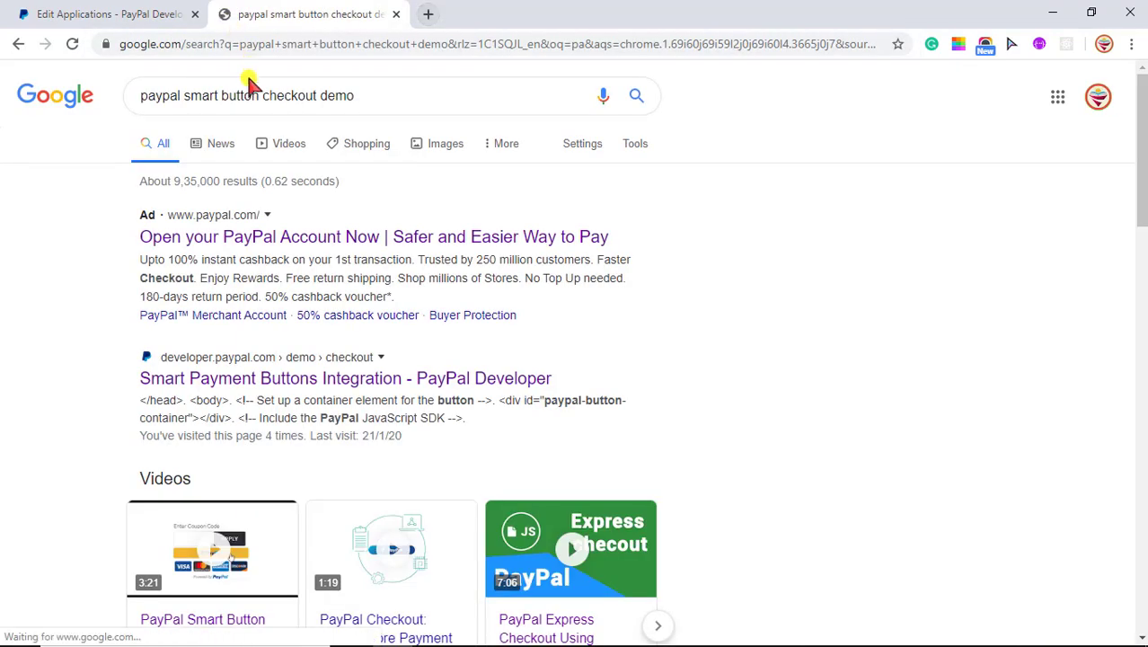
pyautogui.click(267, 382)
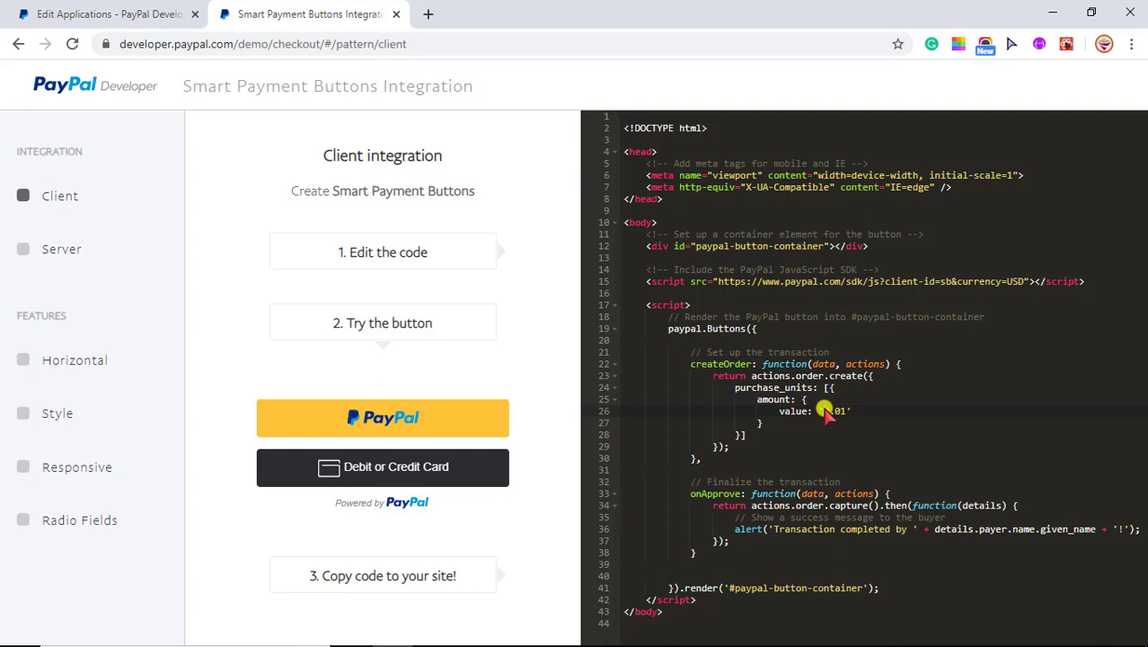
# Step: Set the purchase amount value in the demo's createOrder code to 13.01
pyautogui.write('13')
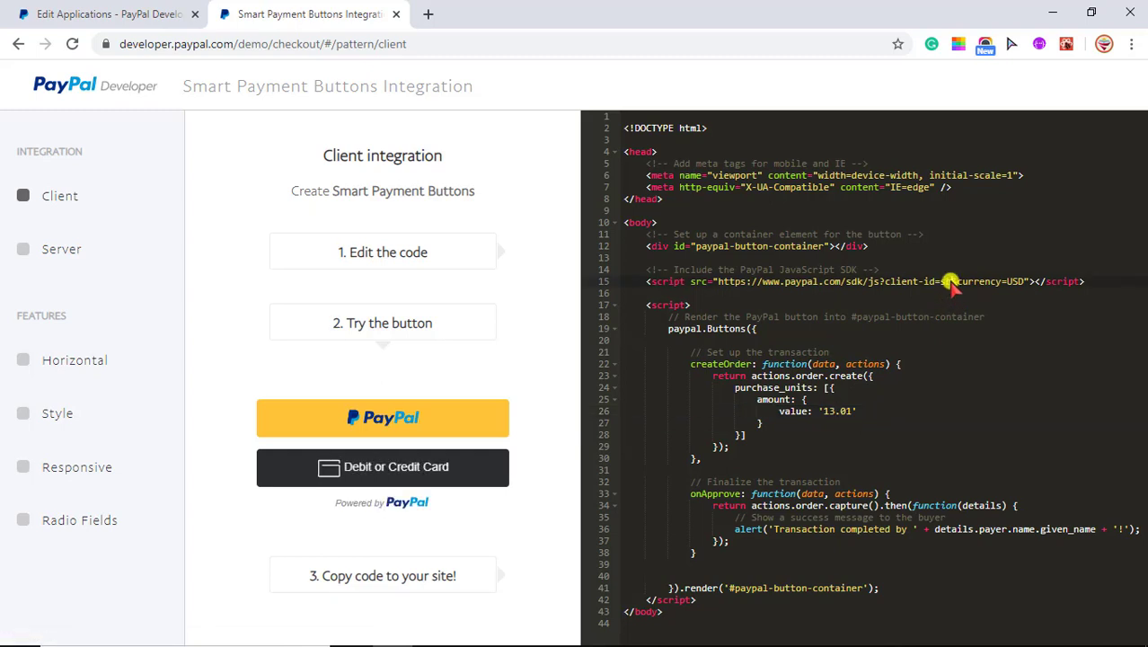
# Step: Replace the placeholder client-id in the demo code's PayPal JavaScript SDK script URL with testapp's sandbox Client ID
pyautogui.press('BackSpace')
pyautogui.press('BackSpace')
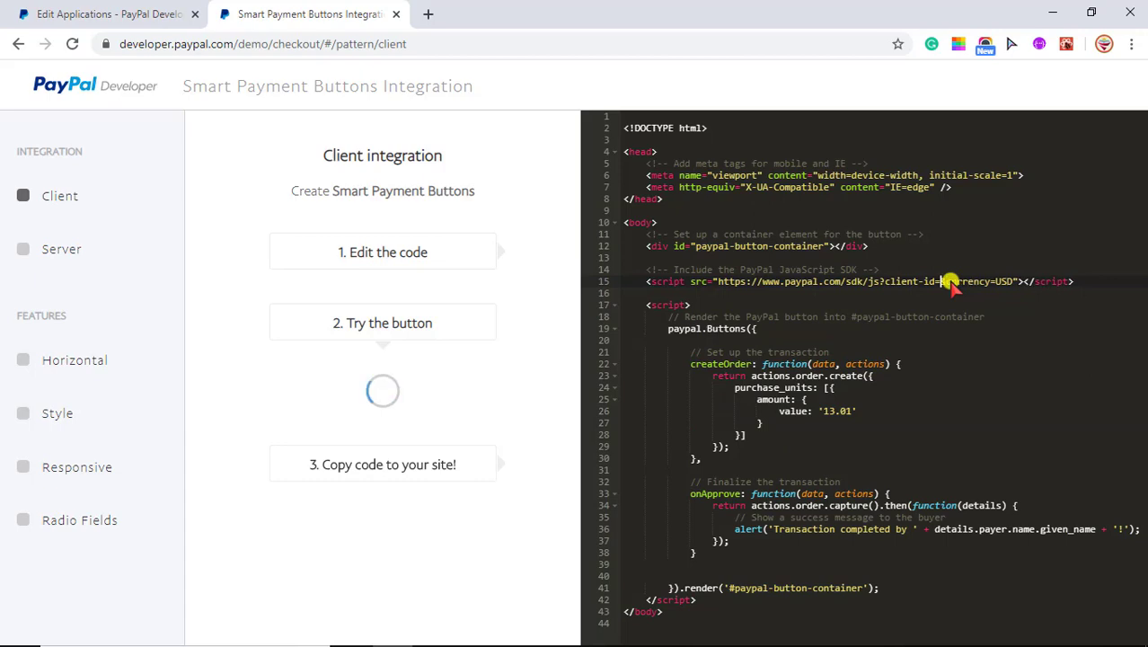
pyautogui.click(41, 11)
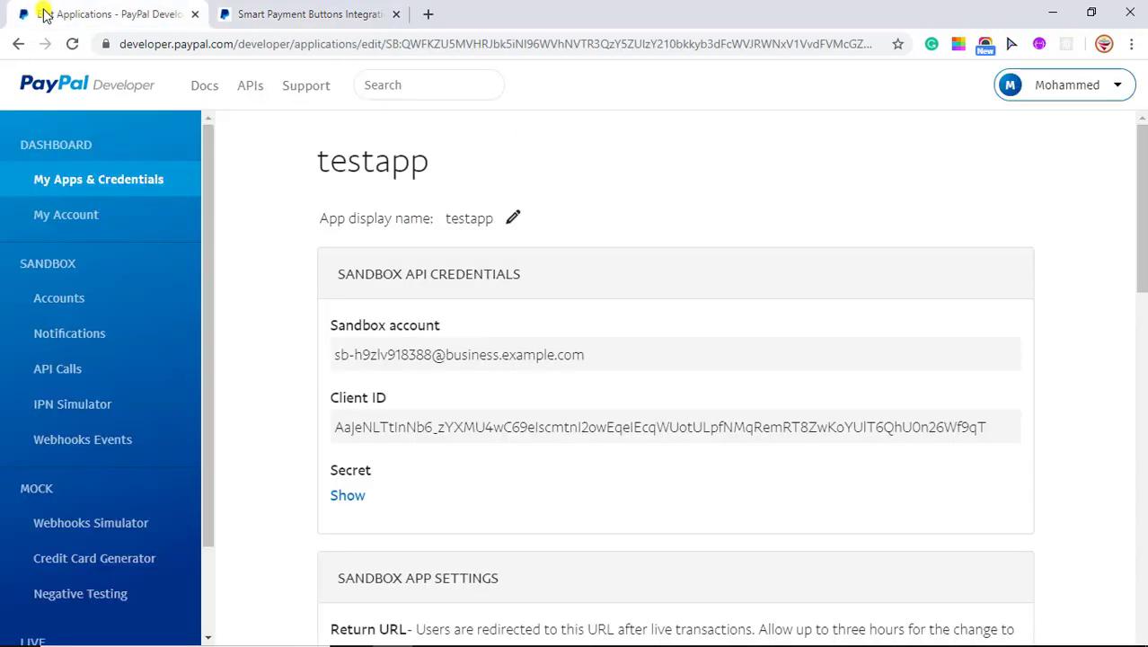
pyautogui.doubleClick(463, 416)
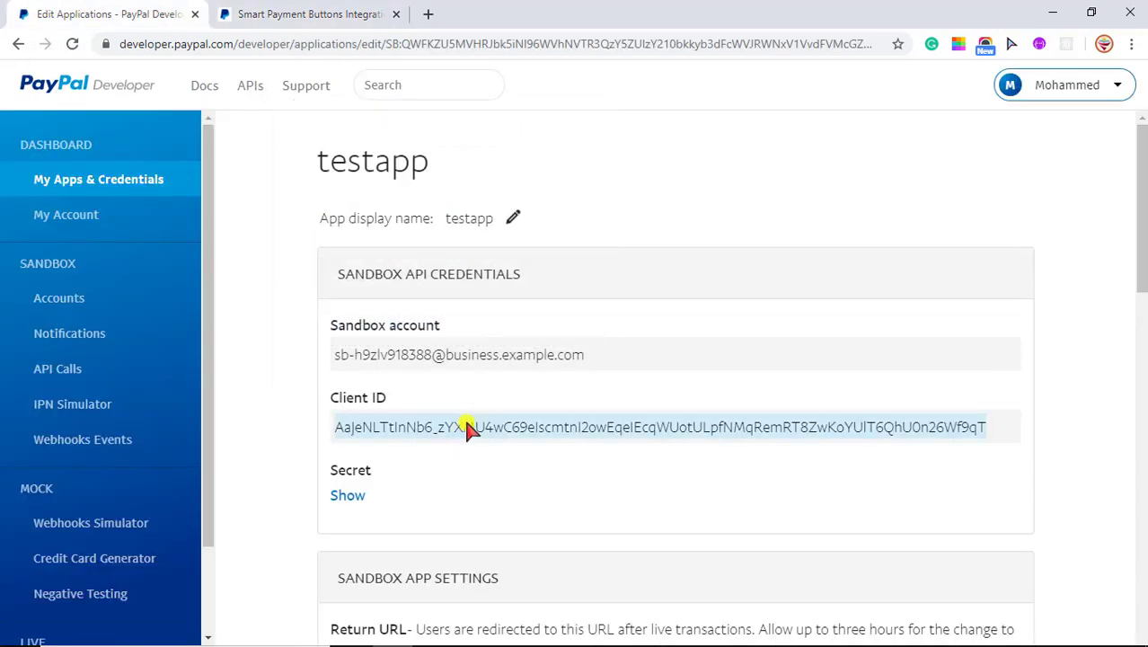
pyautogui.rightClick(463, 416)
pyautogui.click(485, 435)
pyautogui.click(328, 11)
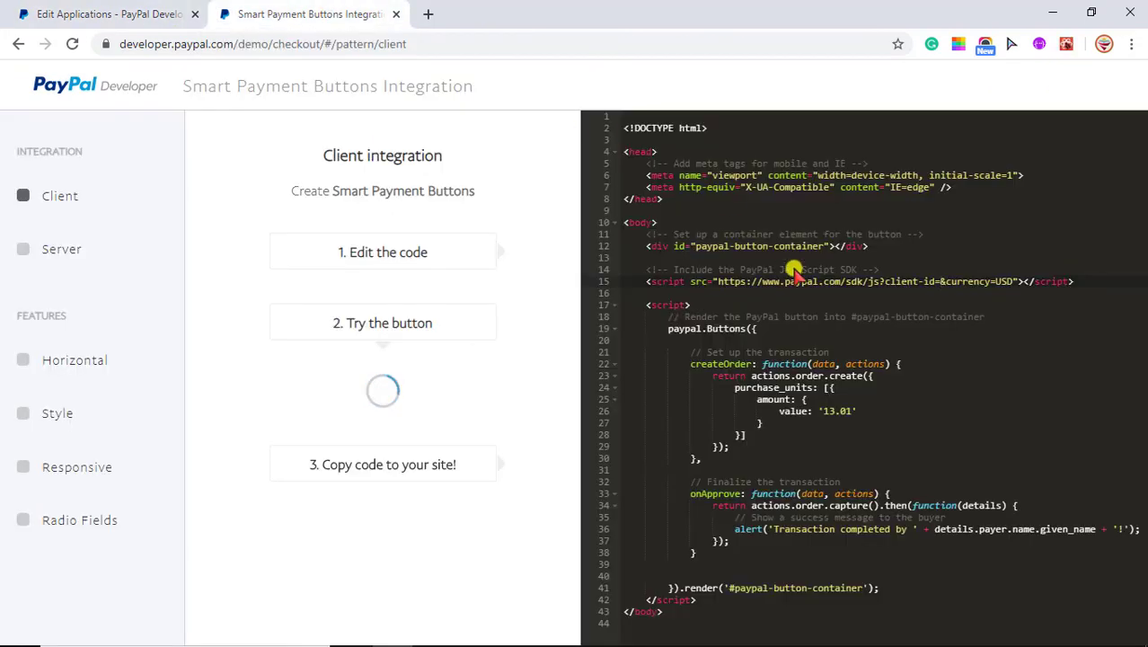
pyautogui.click(938, 281)
pyautogui.hotkey('ctrl', 'v')
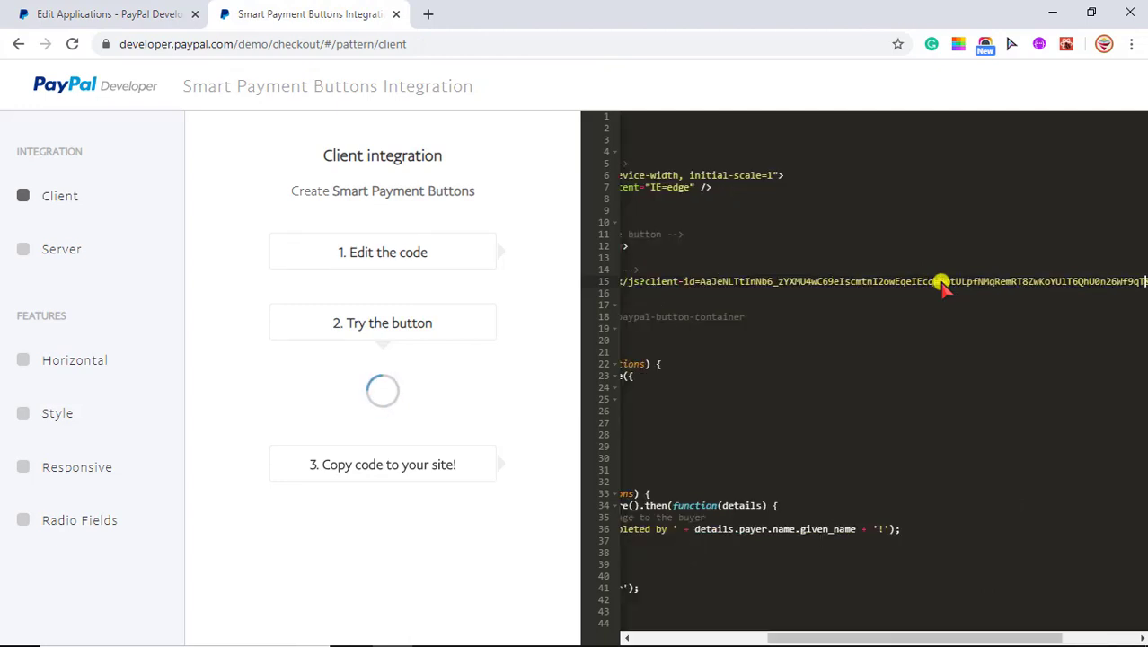
pyautogui.click(766, 396)
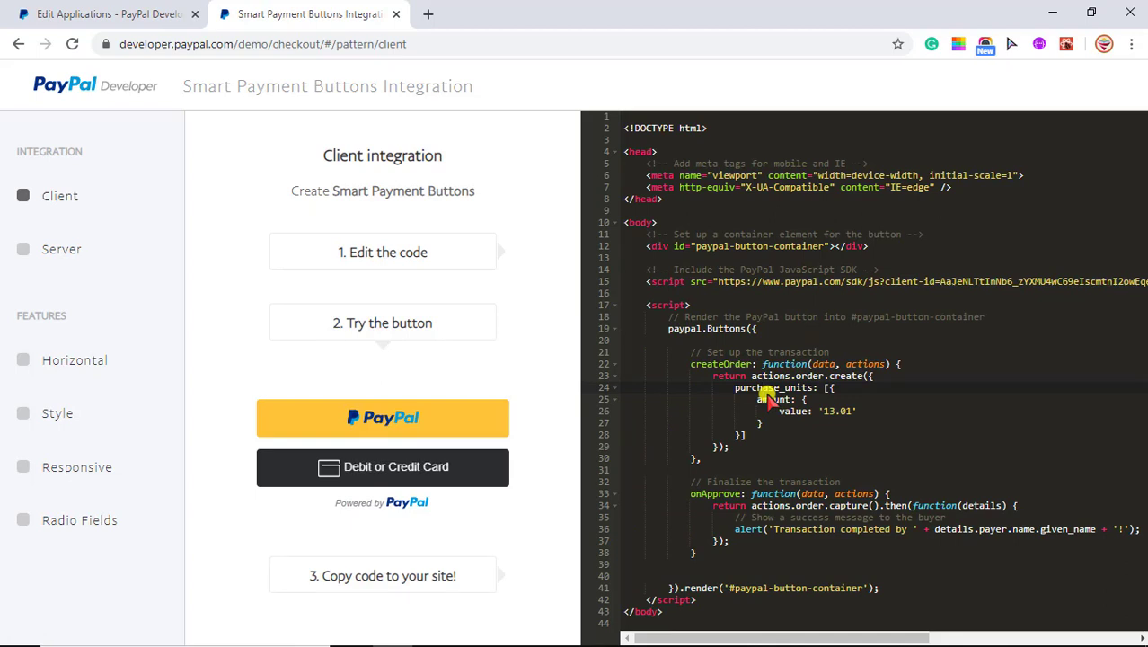
# Step: Copy the entire demo code into index.html in C:\xampp\htdocs\paypal using Notepad and save the file
pyautogui.hotkey('ctrl', 'a')
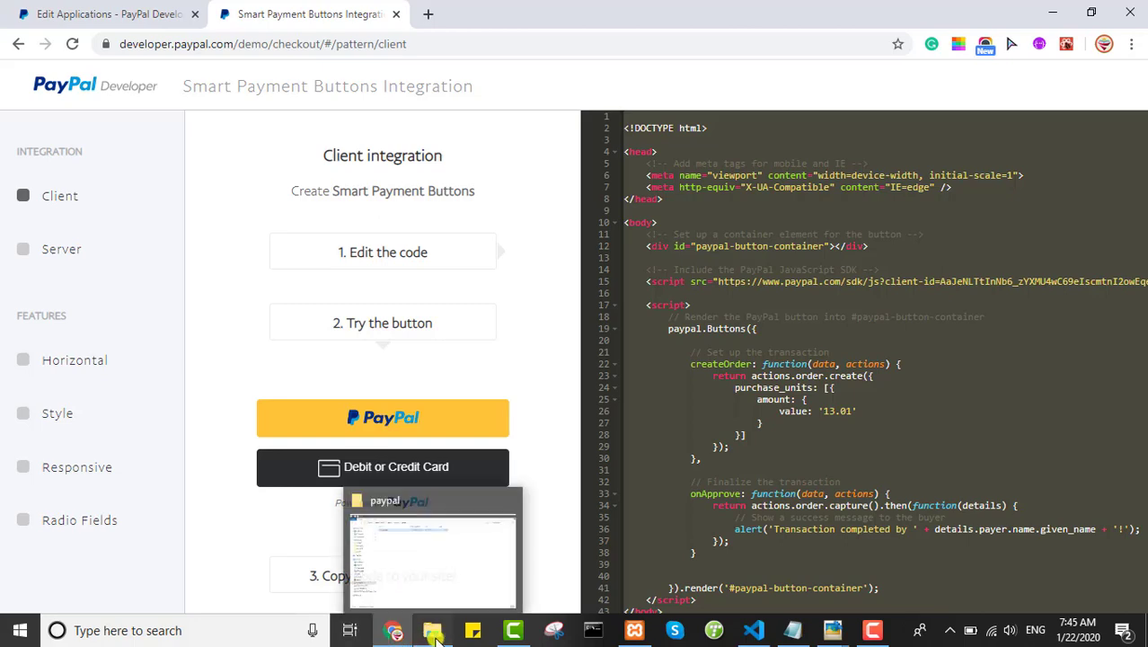
pyautogui.click(433, 634)
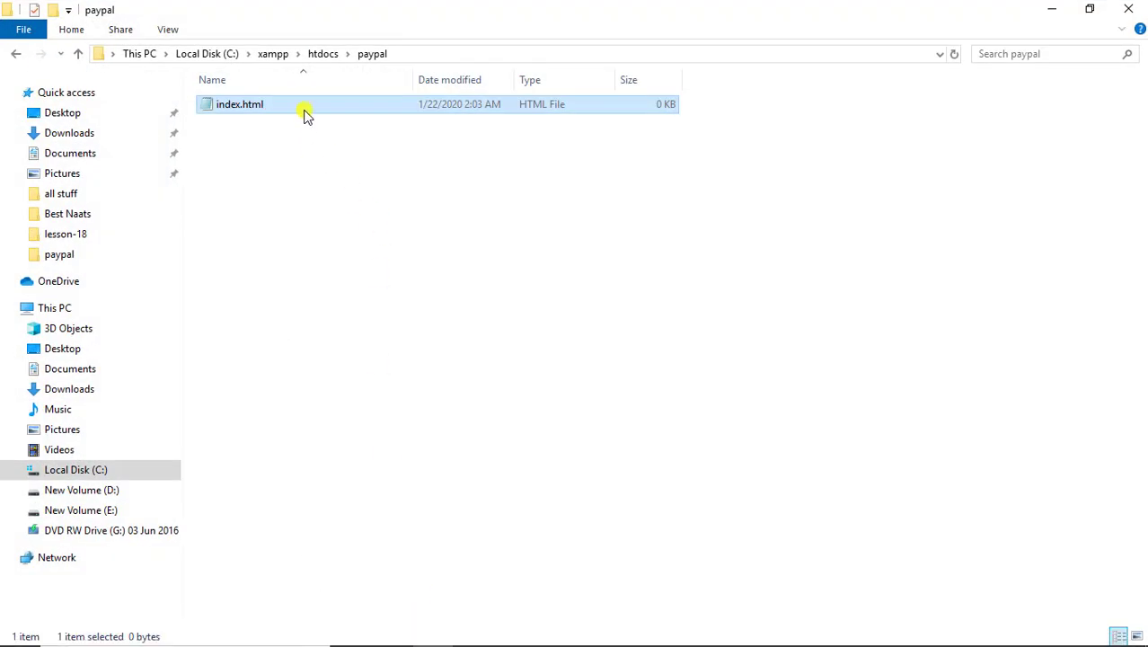
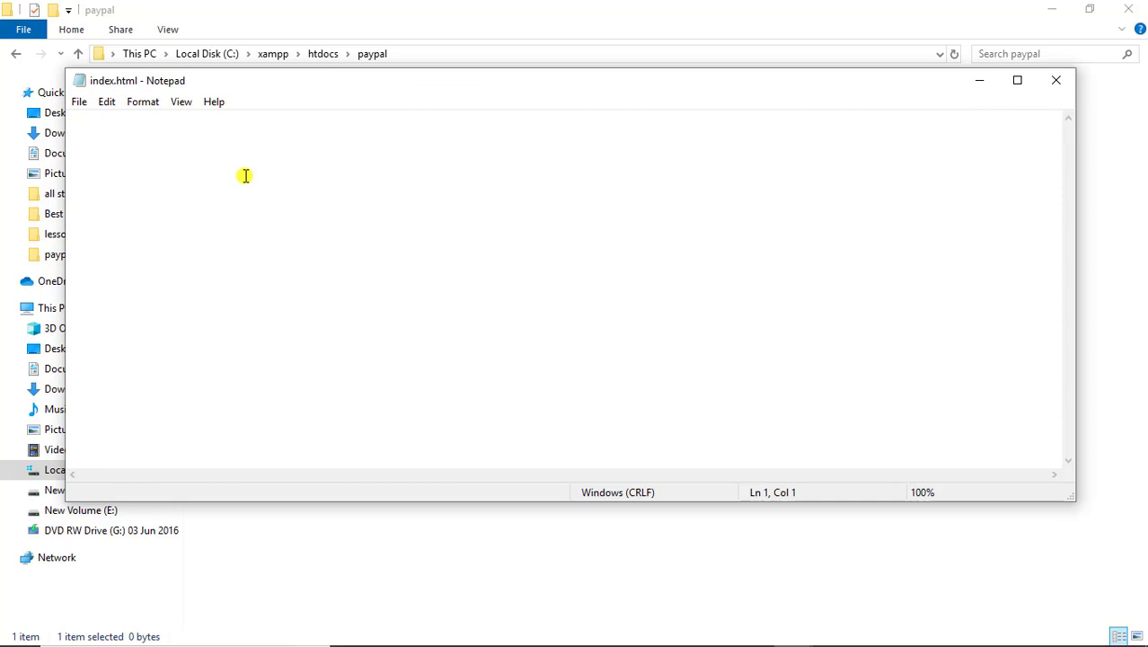
pyautogui.hotkey('ctrl', 'v')
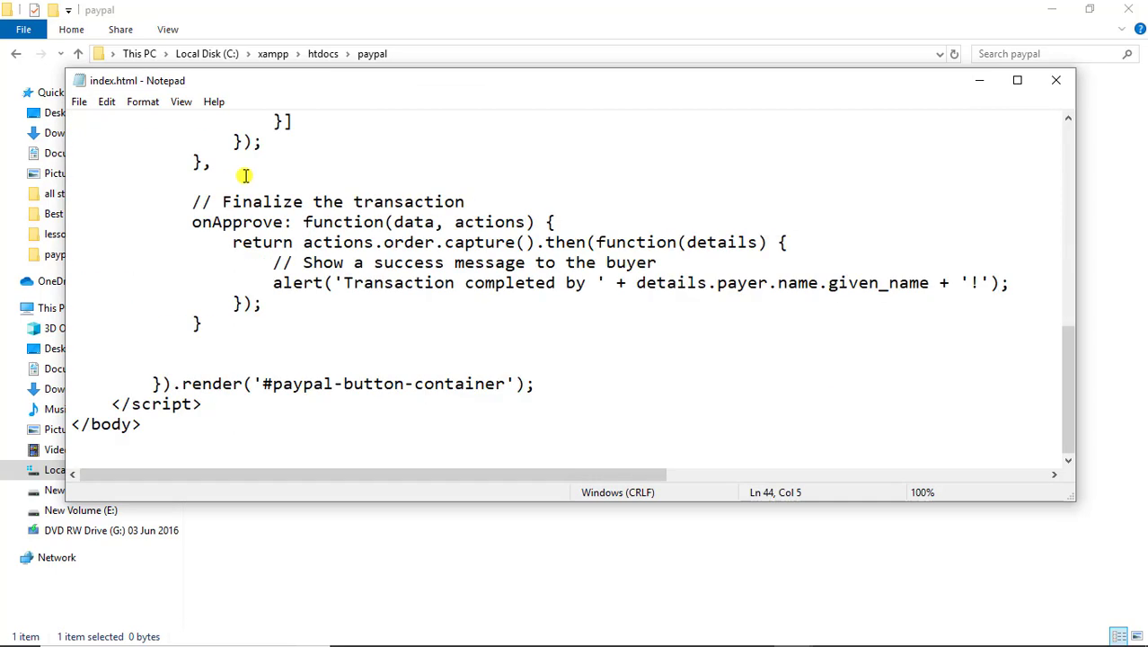
pyautogui.click(1046, 83)
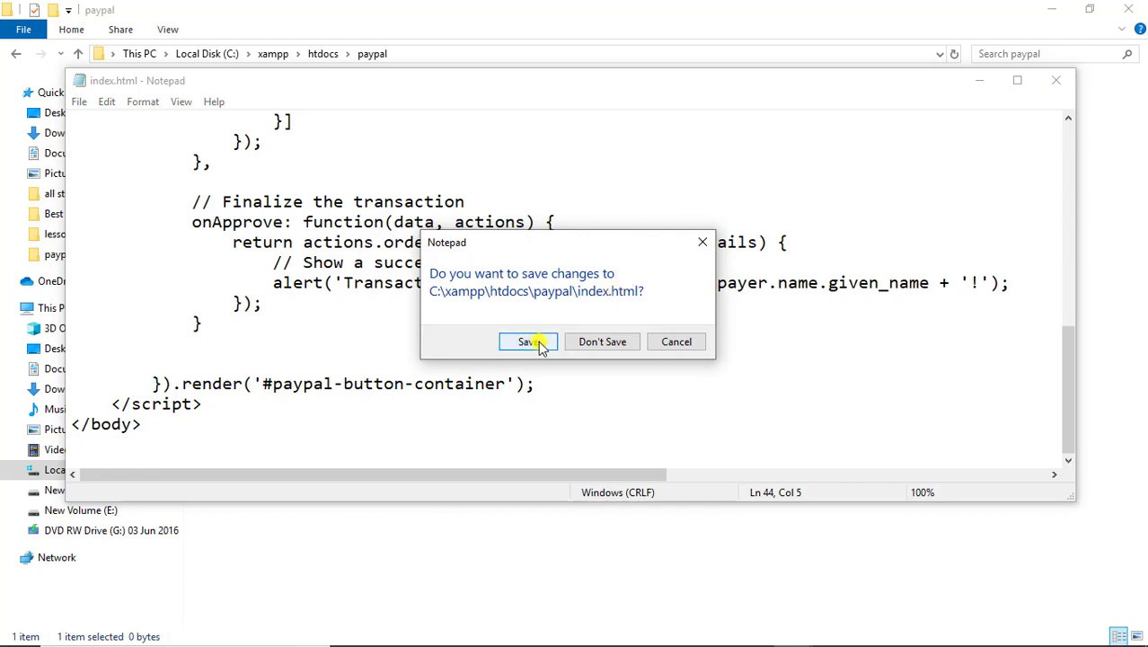
pyautogui.click(539, 343)
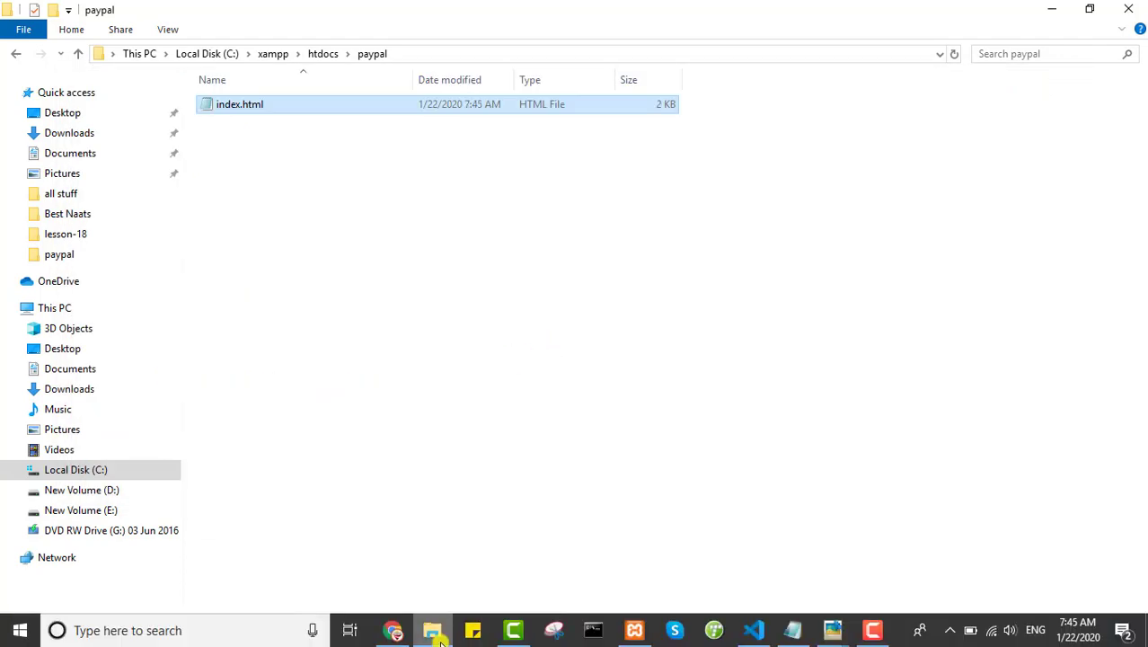
# Step: Switch back to Chrome and open localhost/paypal in a new tab
pyautogui.click(393, 630)
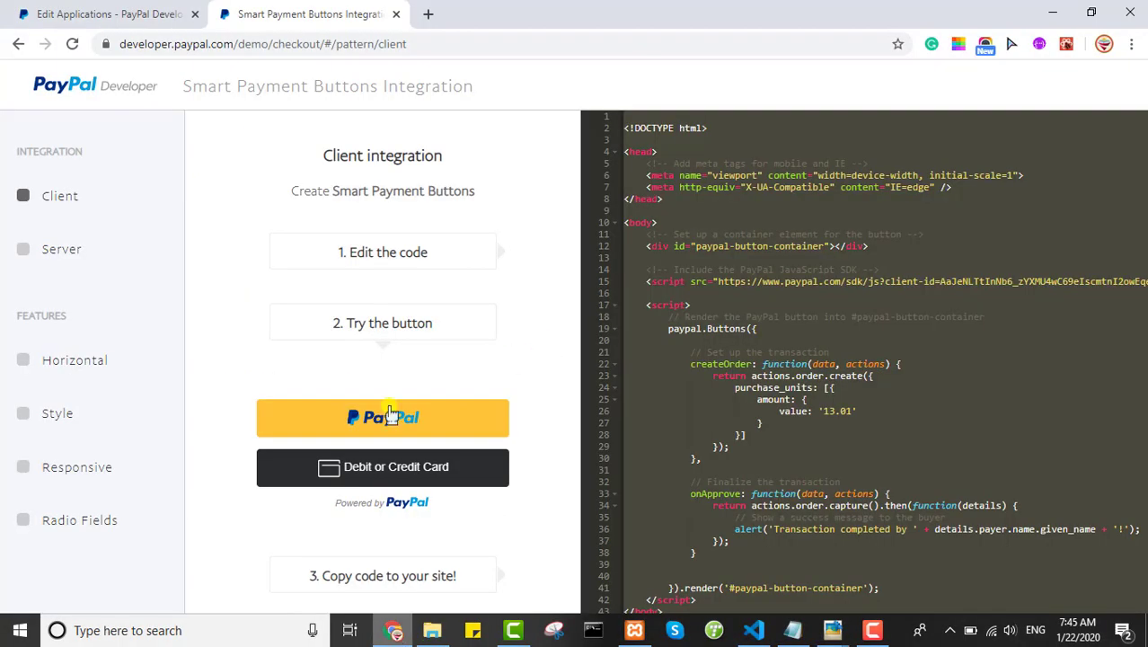
pyautogui.click(430, 13)
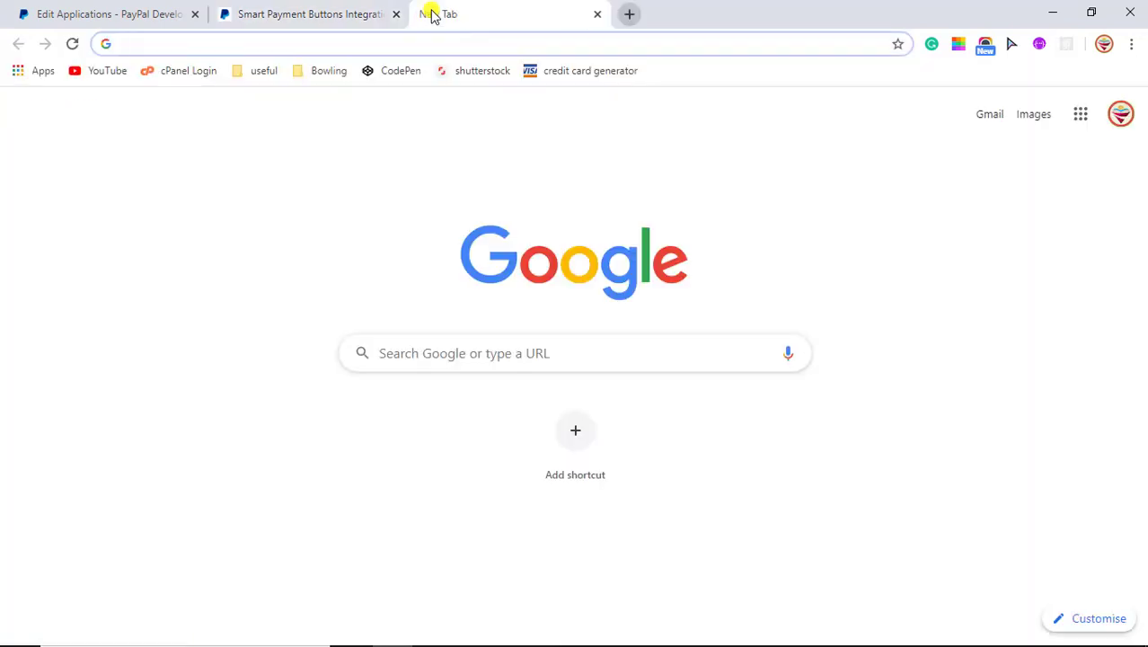
pyautogui.write('loca')
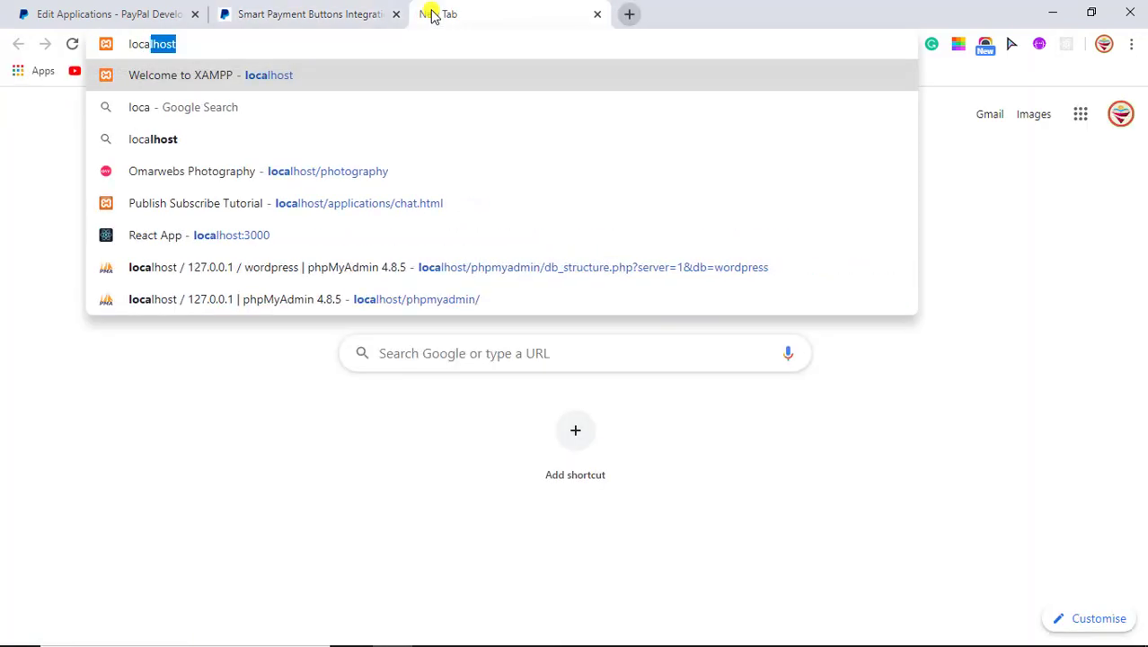
pyautogui.write('lhost/p')
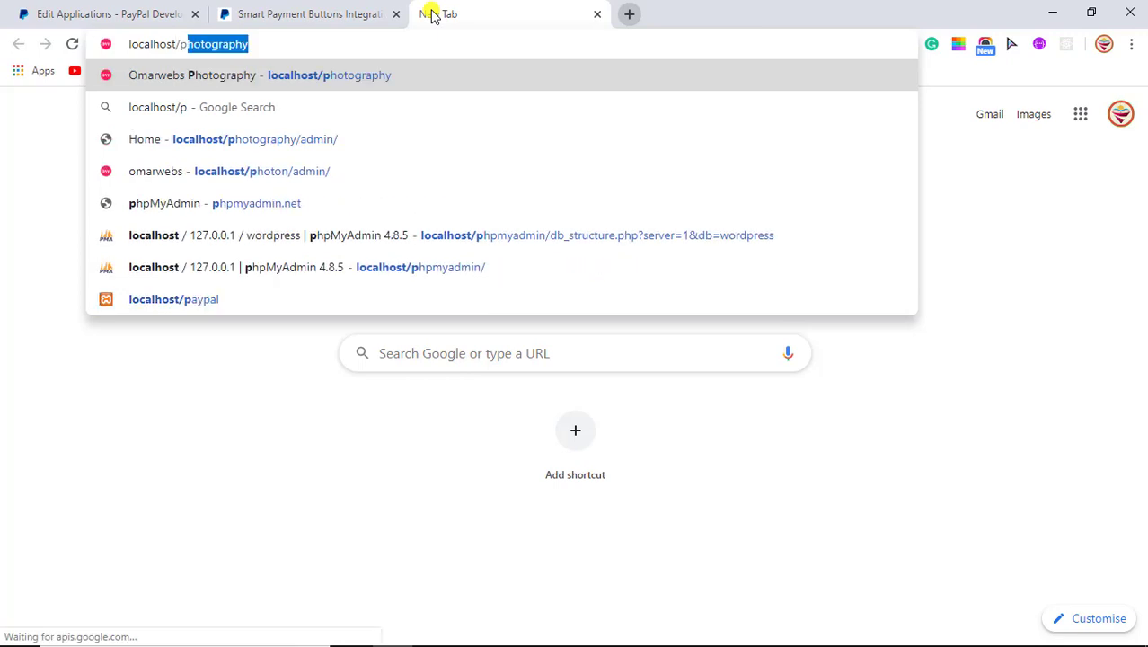
pyautogui.write('ay')
pyautogui.press('Return')
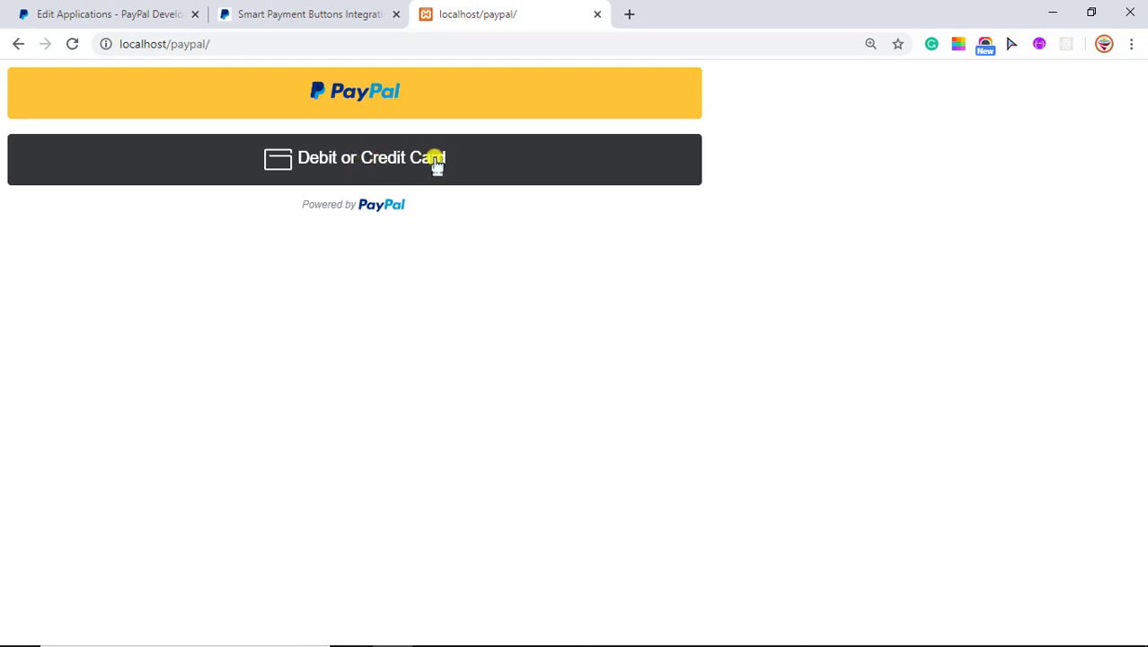
# Step: Open sandbox.paypal.com in another new tab
pyautogui.click(629, 15)
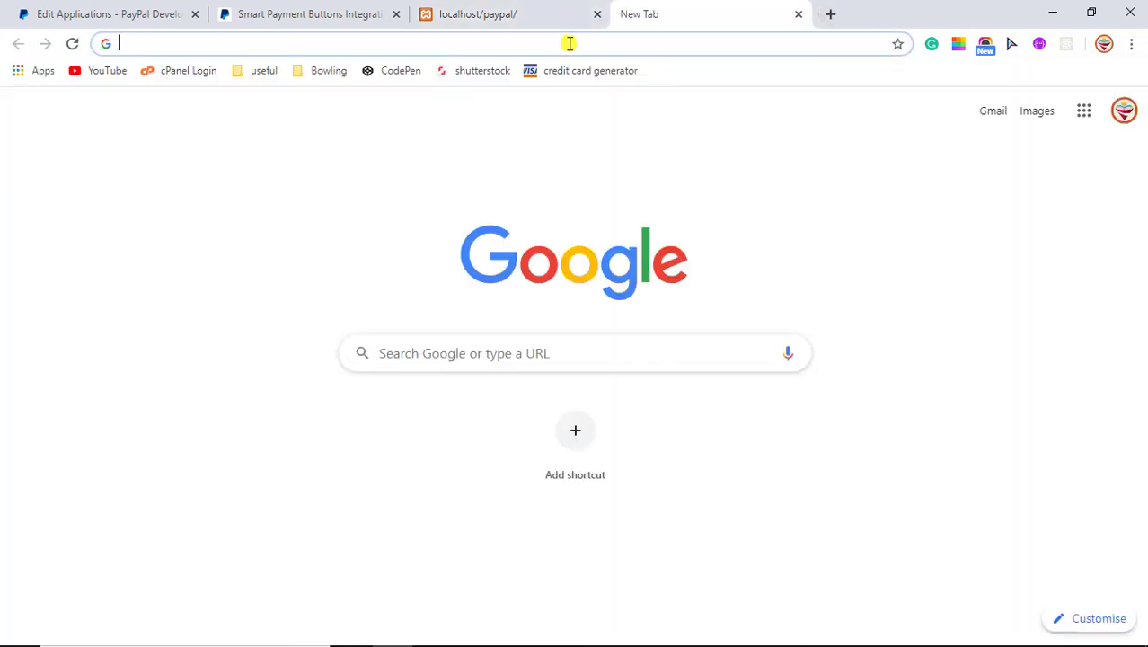
pyautogui.write('sa')
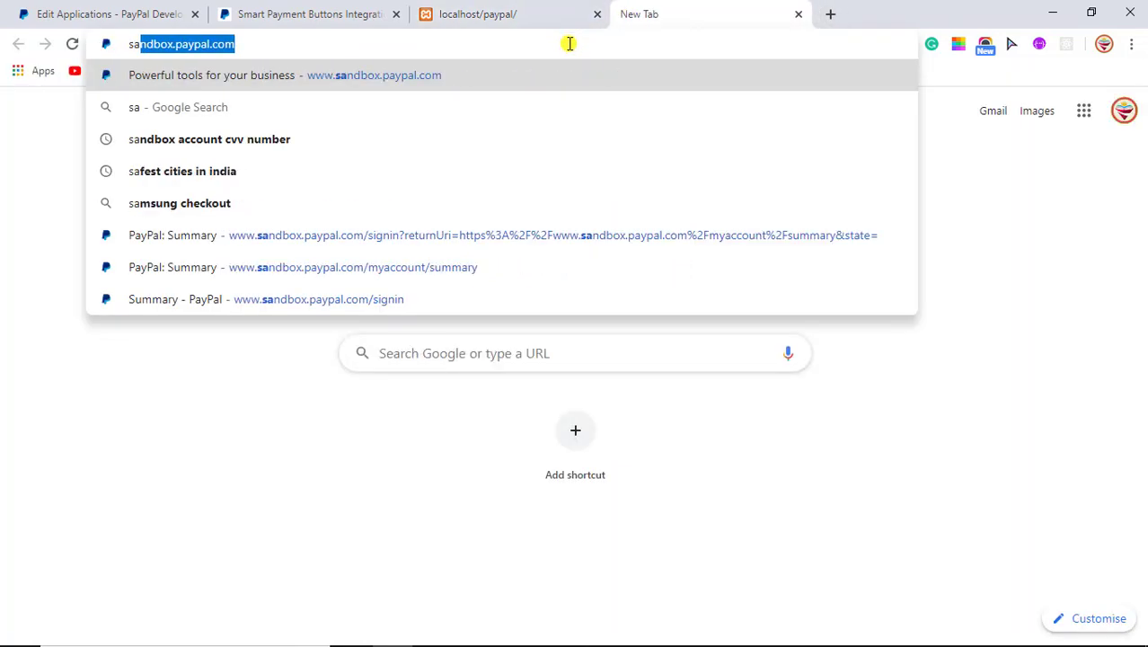
pyautogui.press('Return')
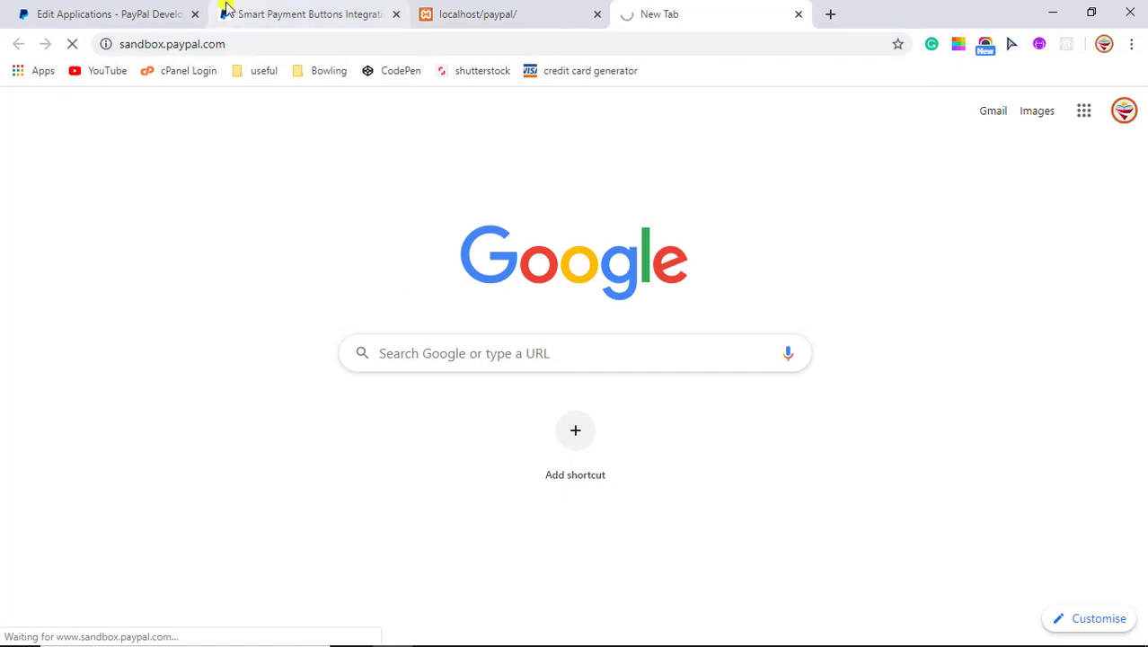
# Step: Copy the US business sandbox account's email from the Sandbox Accounts list and enter it on the sandbox login page
pyautogui.click(125, 12)
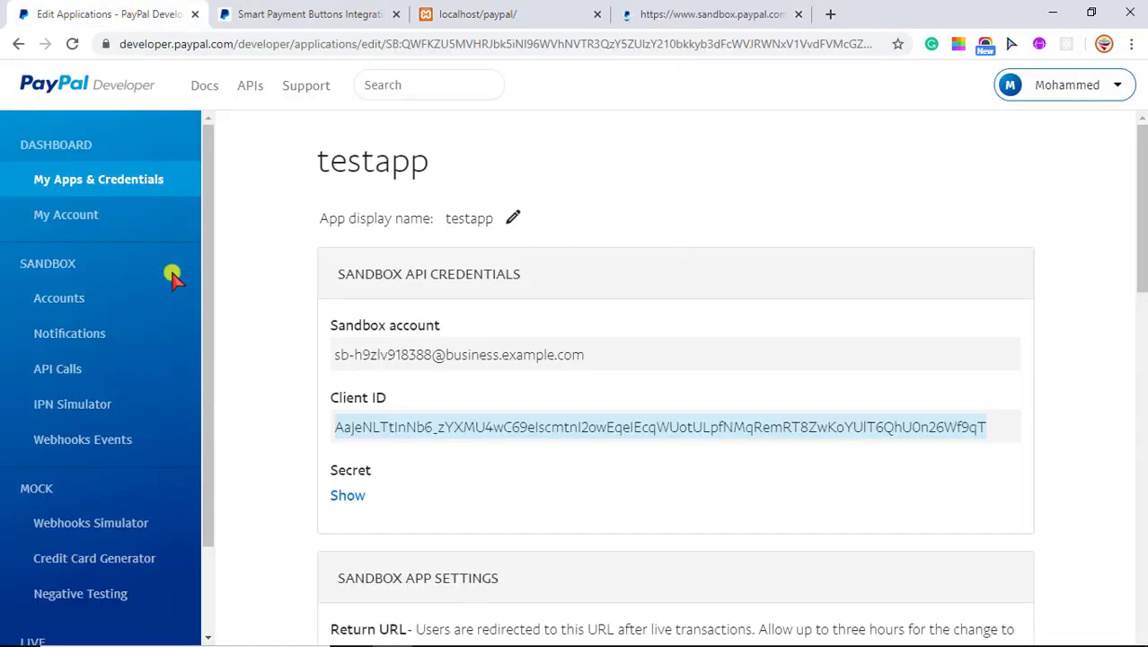
pyautogui.click(77, 304)
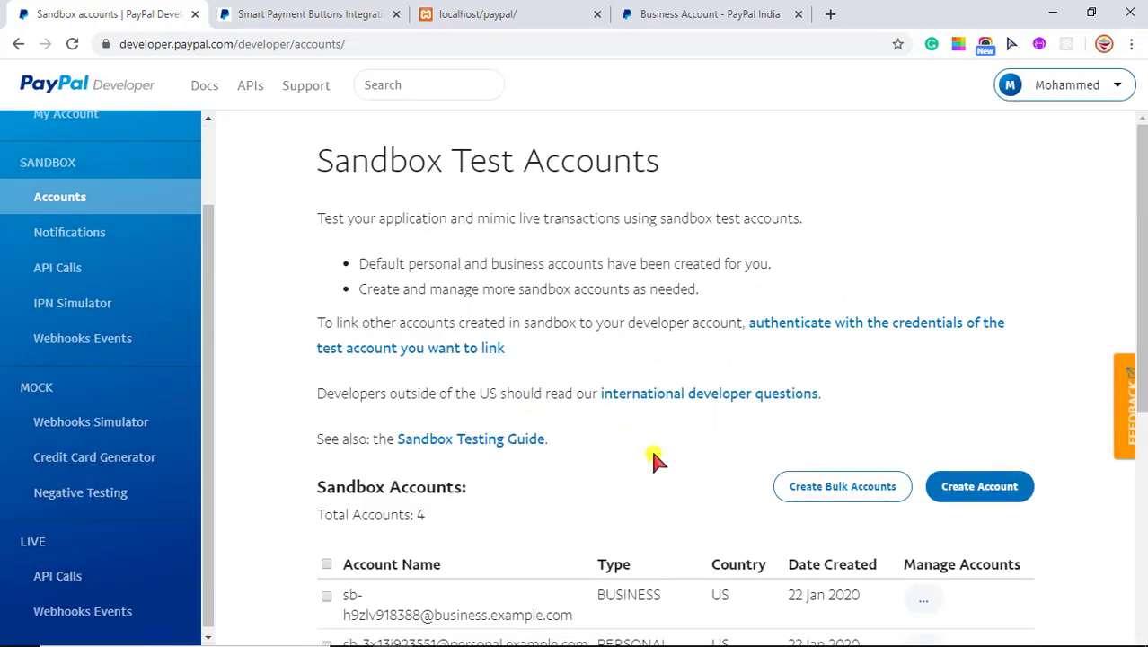
pyautogui.scroll(-2, 653, 460)
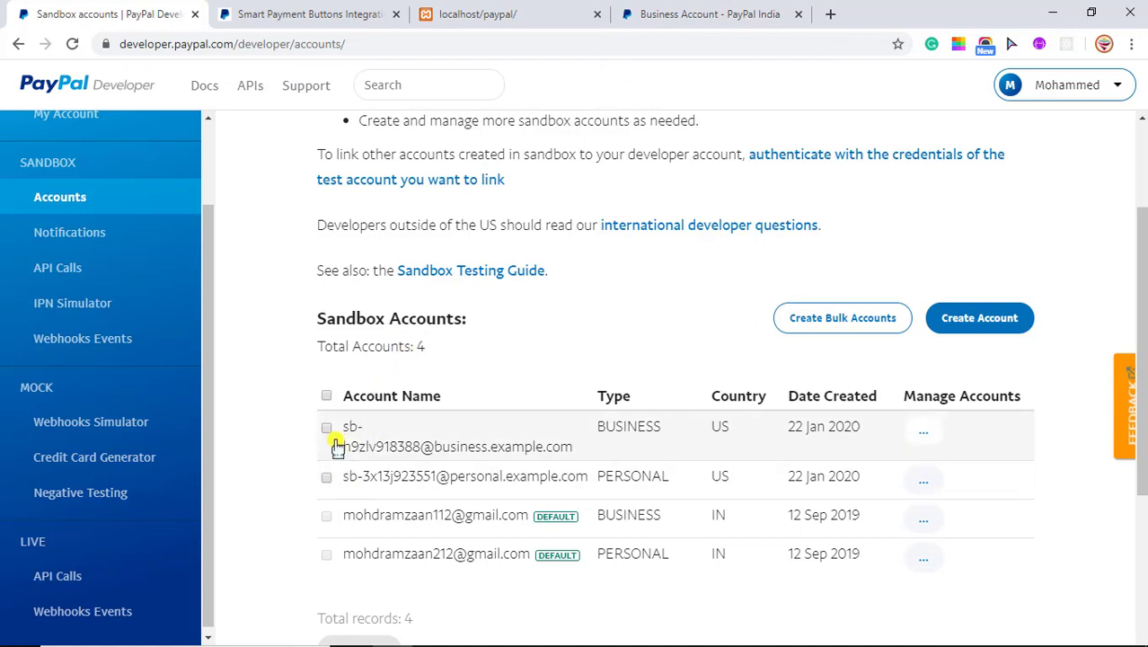
pyautogui.tripleClick(564, 449)
pyautogui.hotkey('ctrl', 'c')
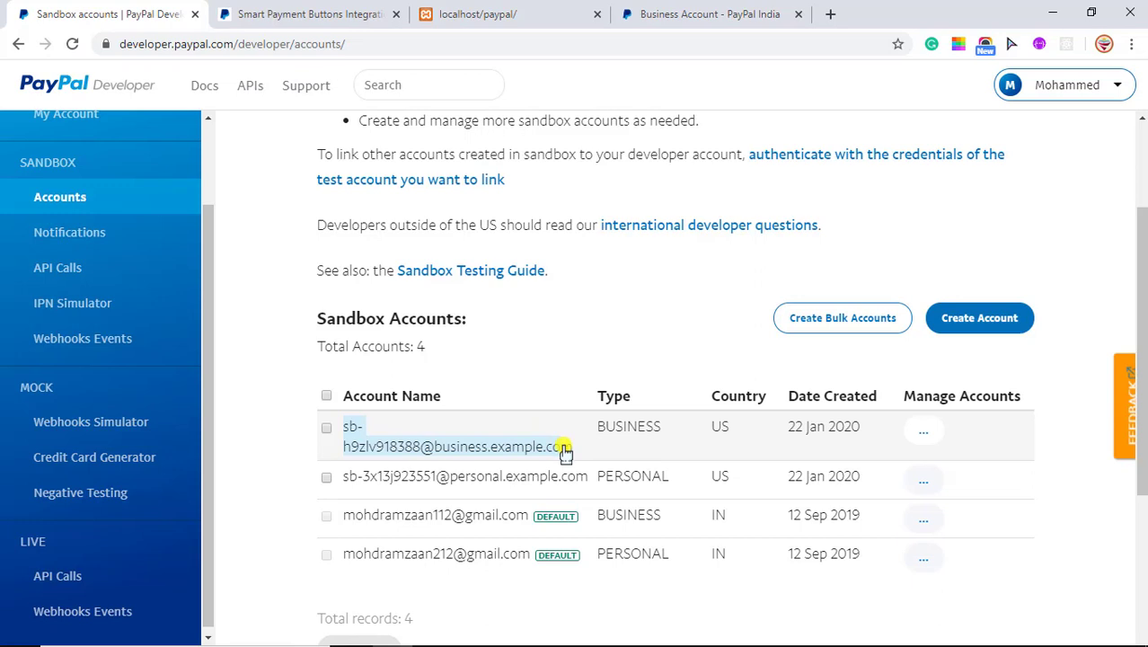
pyautogui.click(686, 16)
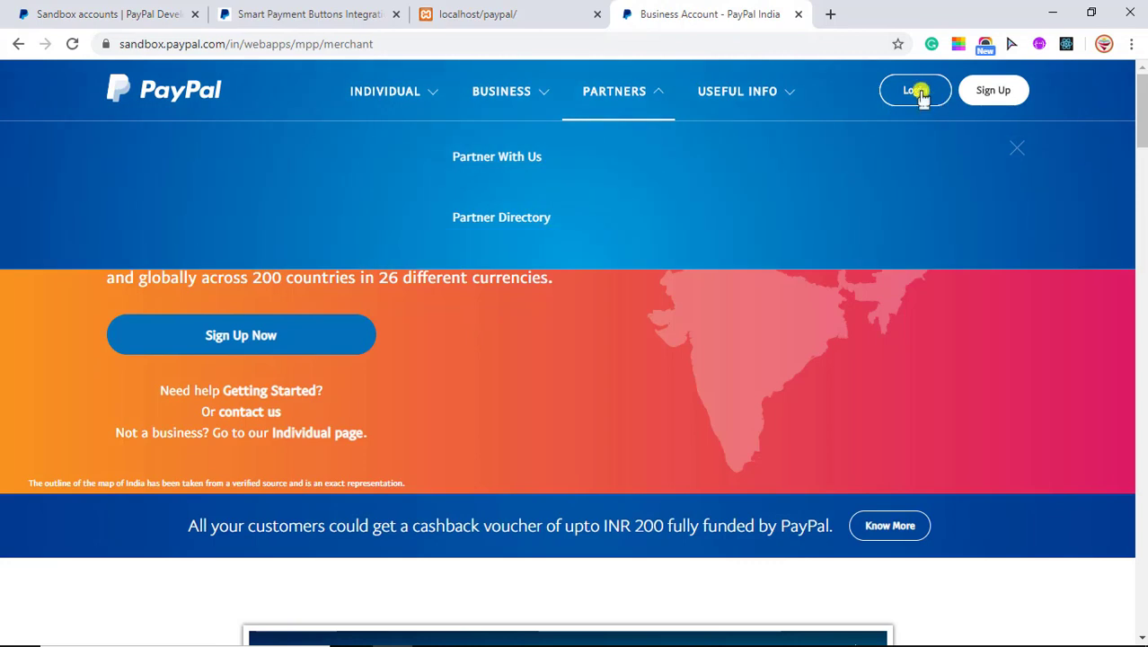
pyautogui.click(916, 92)
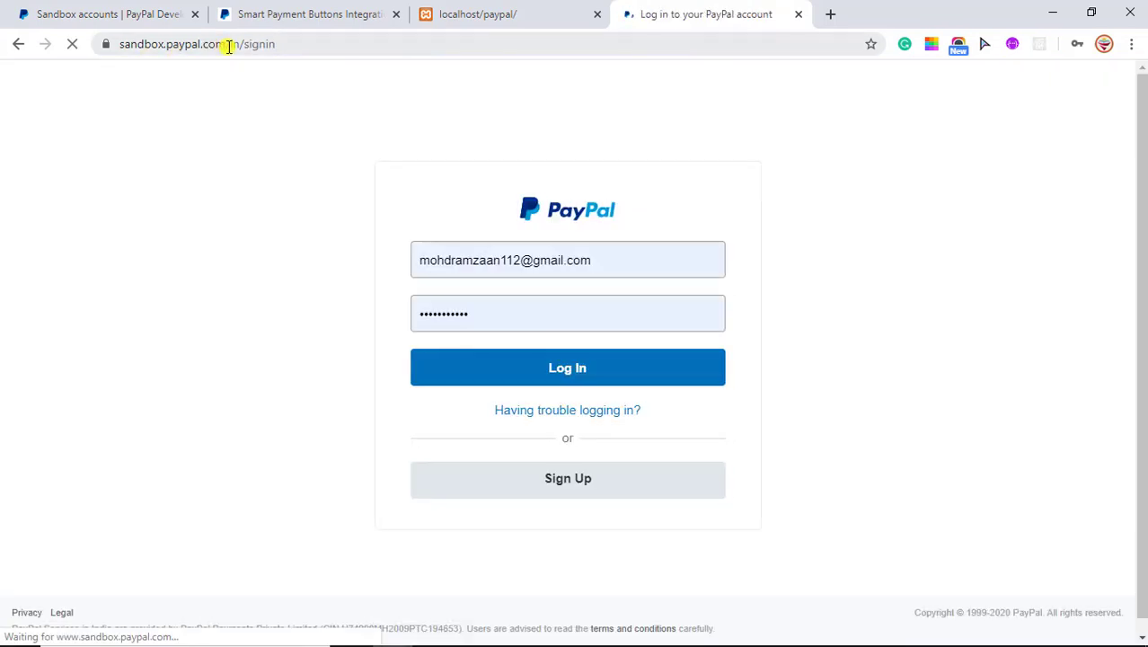
pyautogui.tripleClick(605, 257)
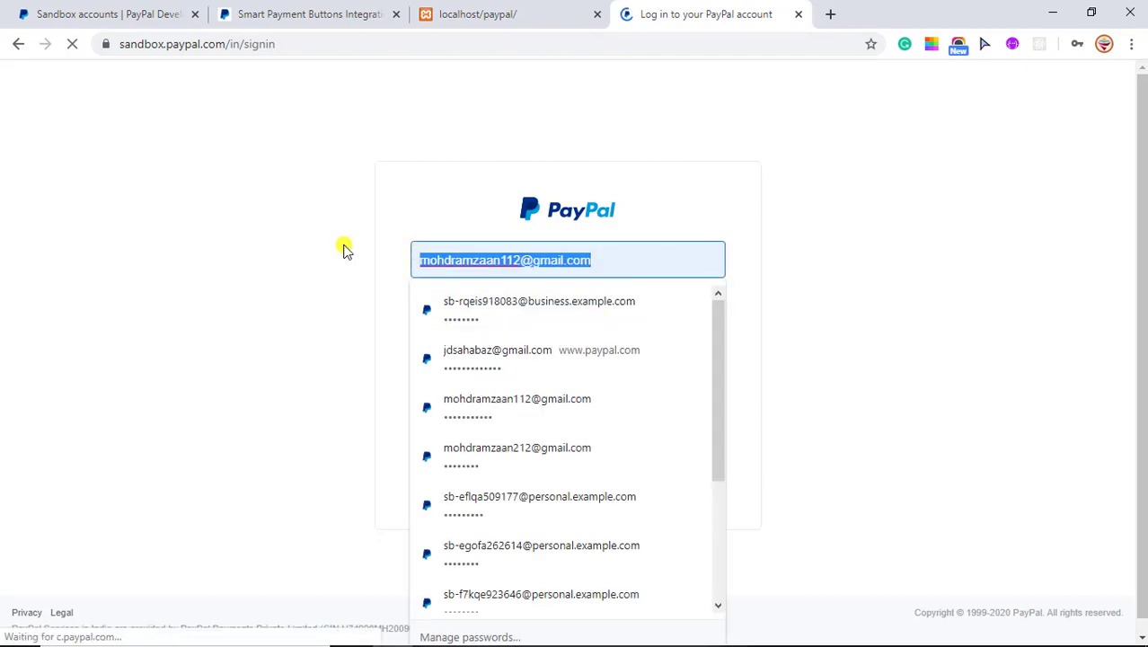
pyautogui.hotkey('ctrl', 'v')
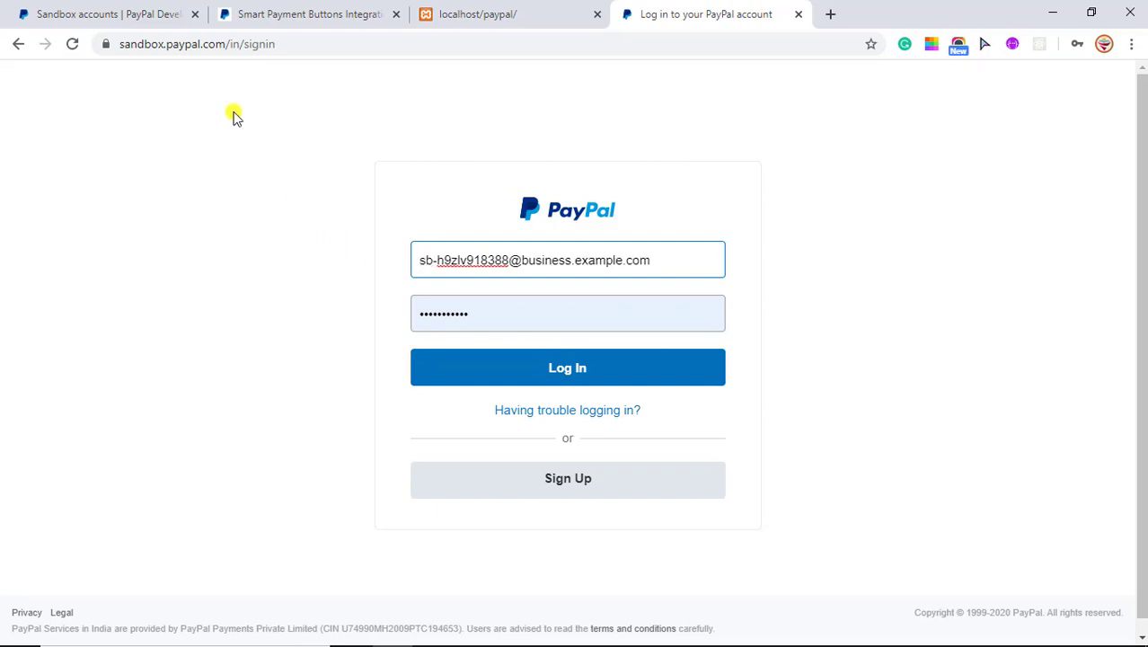
# Step: Open the US business sandbox account's details and copy its system-generated password
pyautogui.click(141, 18)
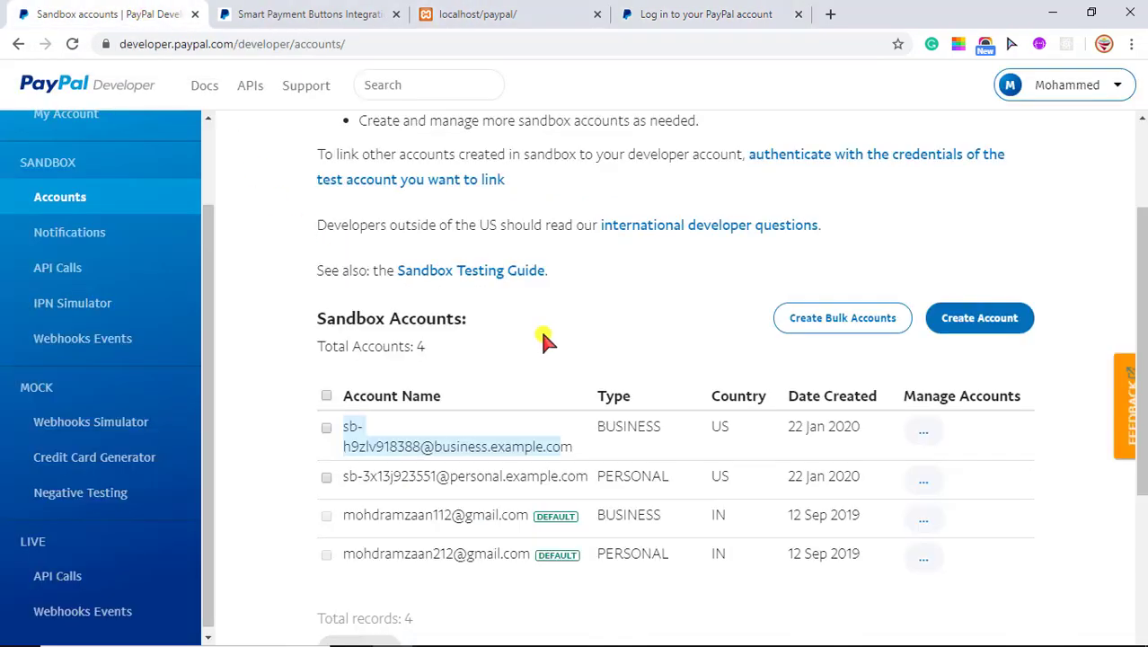
pyautogui.click(922, 431)
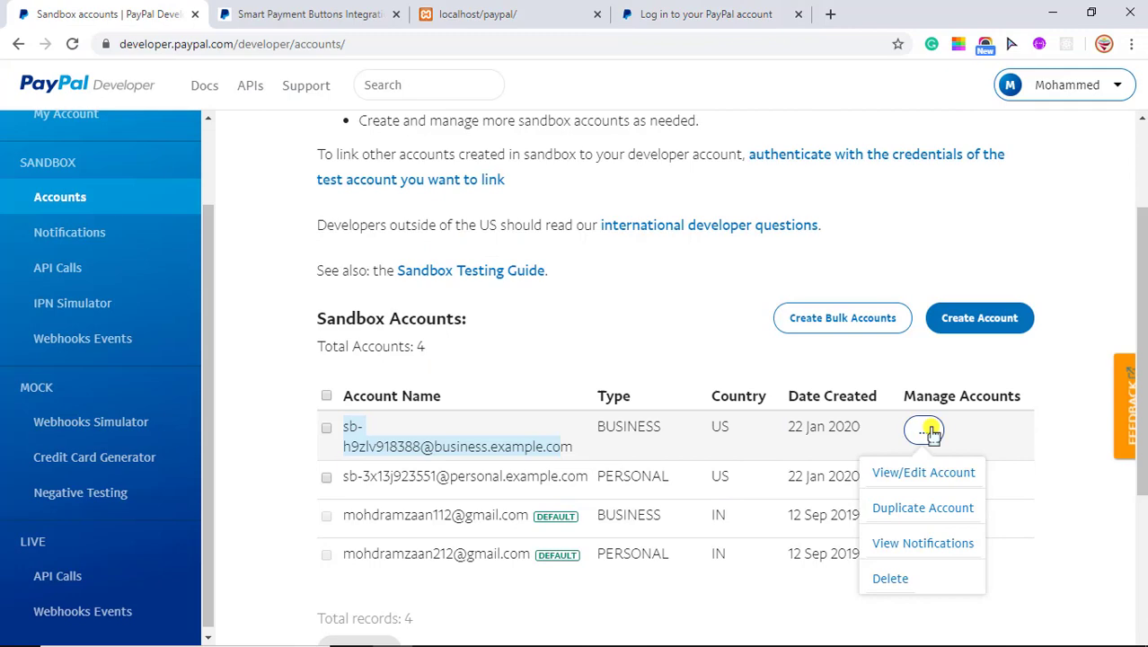
pyautogui.click(918, 473)
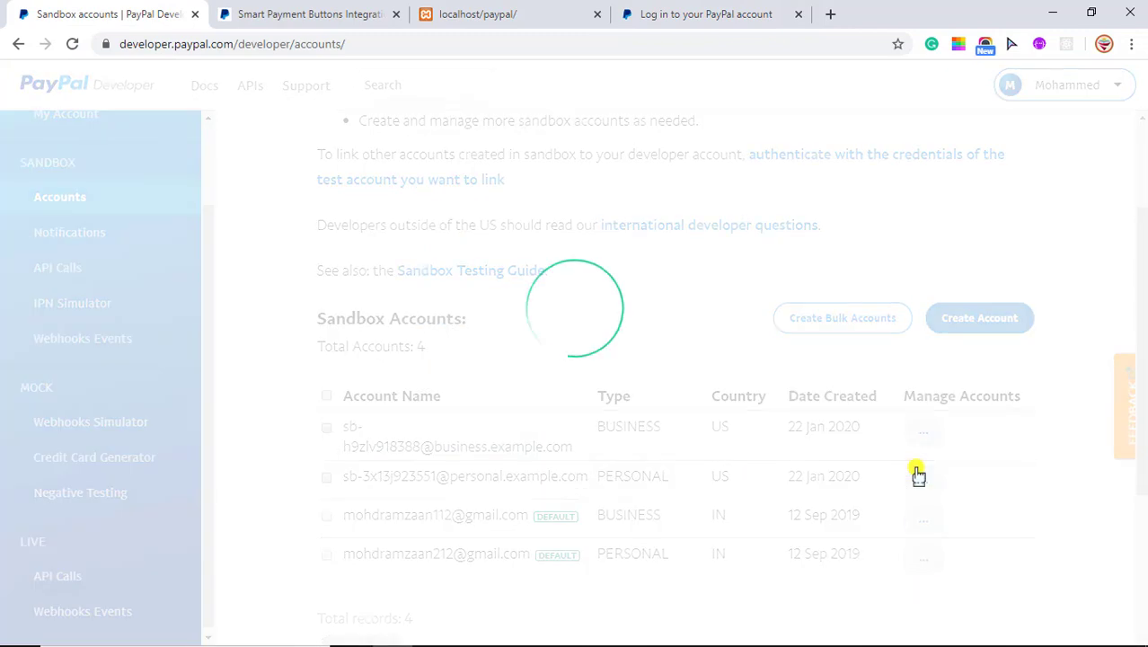
pyautogui.click(918, 474)
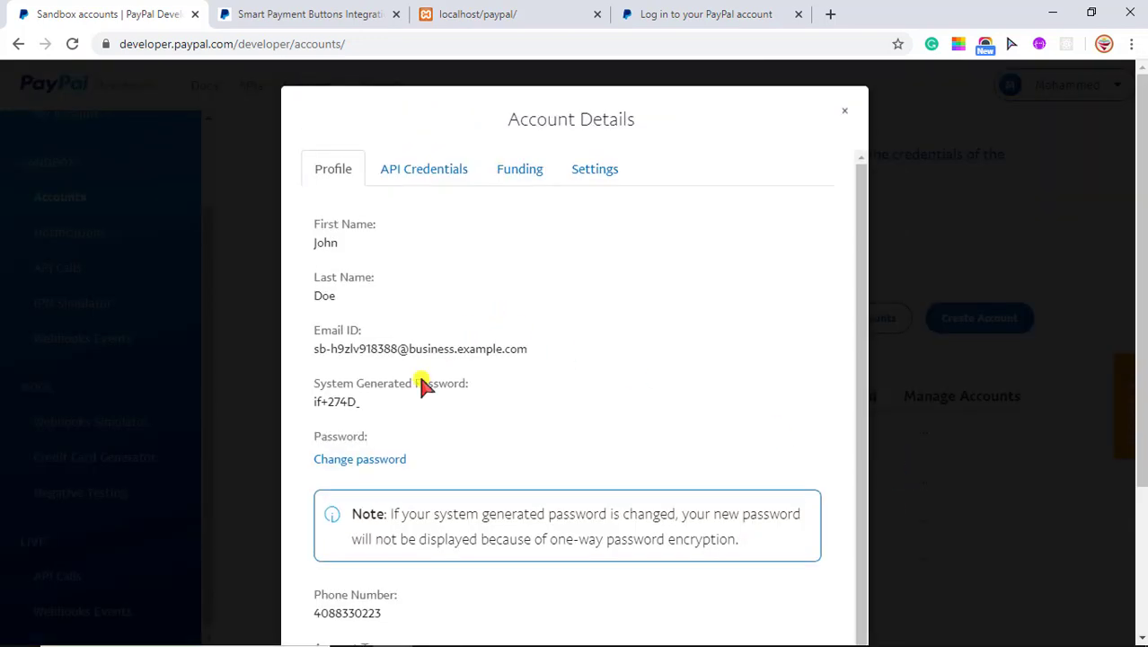
pyautogui.moveTo(364, 402); pyautogui.dragTo(312, 404)
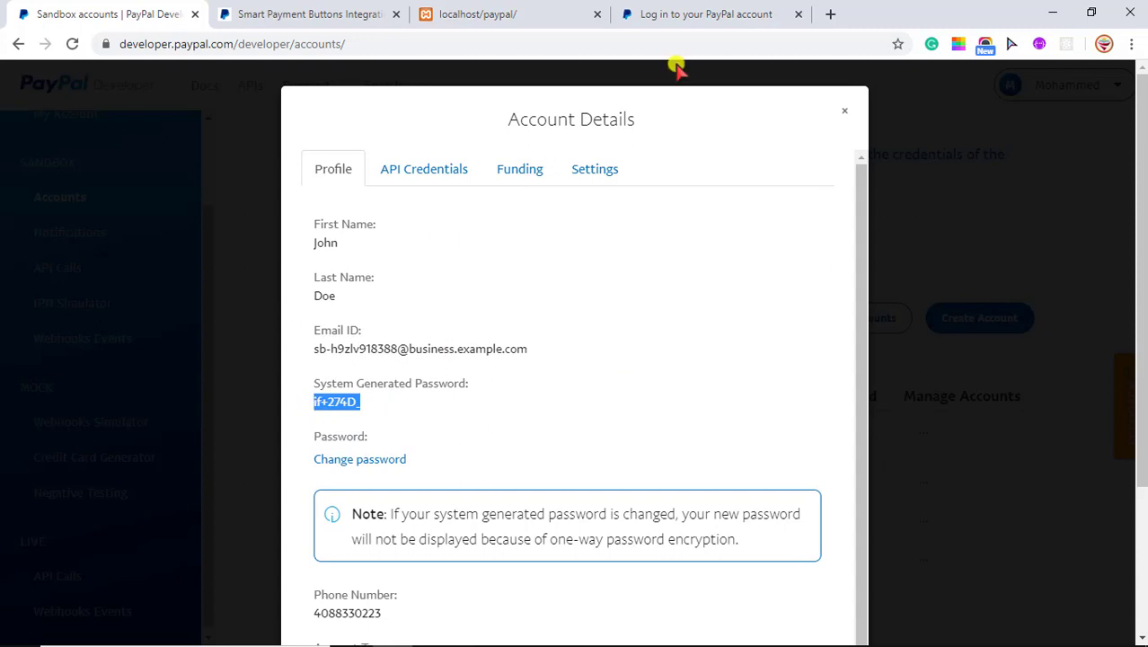
# Step: Replace the password on the sandbox login page with the copied system-generated password and log in to the business account
pyautogui.click(687, 14)
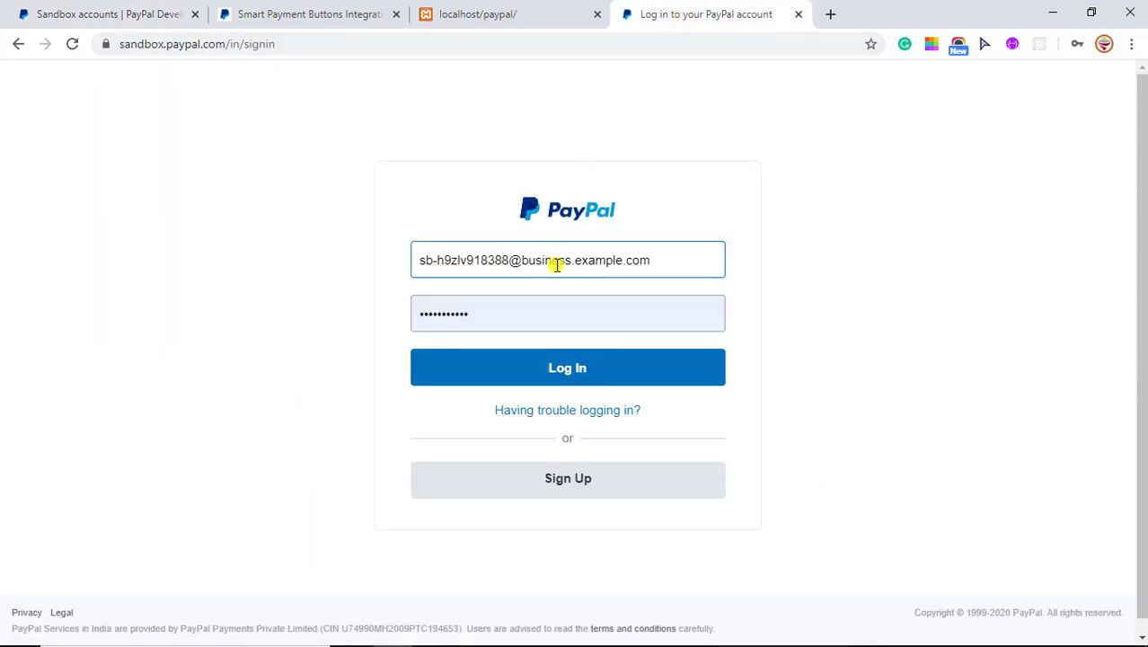
pyautogui.click(515, 320)
pyautogui.press('BackSpace')
pyautogui.press('BackSpace')
pyautogui.press('BackSpace')
pyautogui.press('BackSpace')
pyautogui.press('BackSpace')
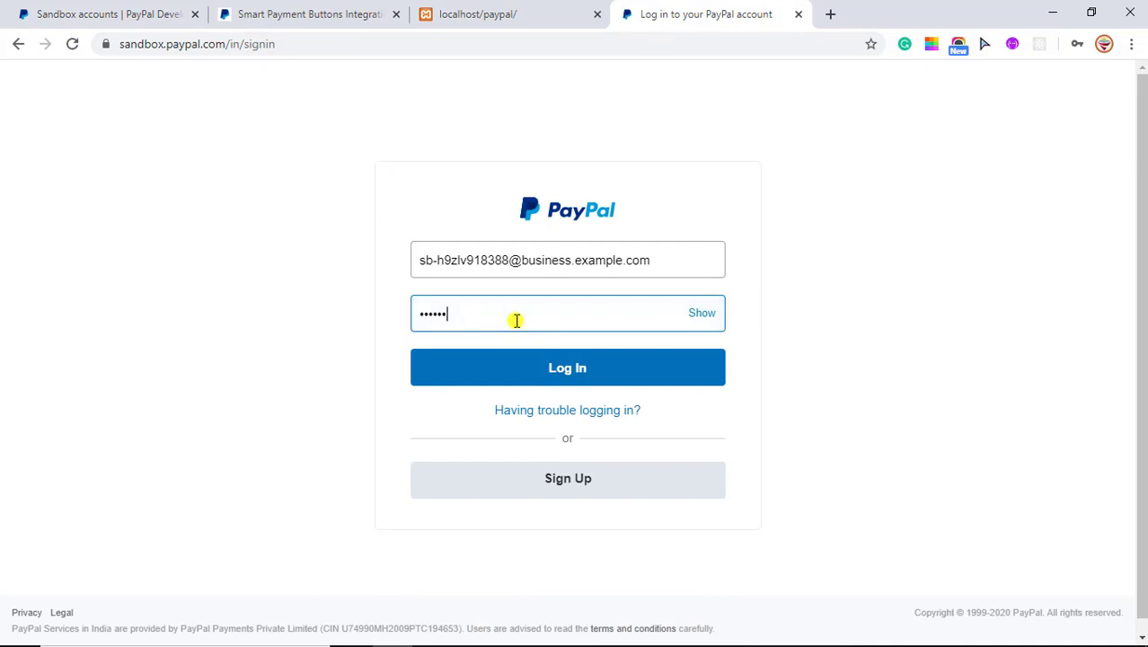
pyautogui.press('BackSpace')
pyautogui.press('BackSpace')
pyautogui.press('BackSpace')
pyautogui.press('BackSpace')
pyautogui.press('BackSpace')
pyautogui.press('BackSpace')
pyautogui.hotkey('ctrl', 'v')
pyautogui.click(554, 370)
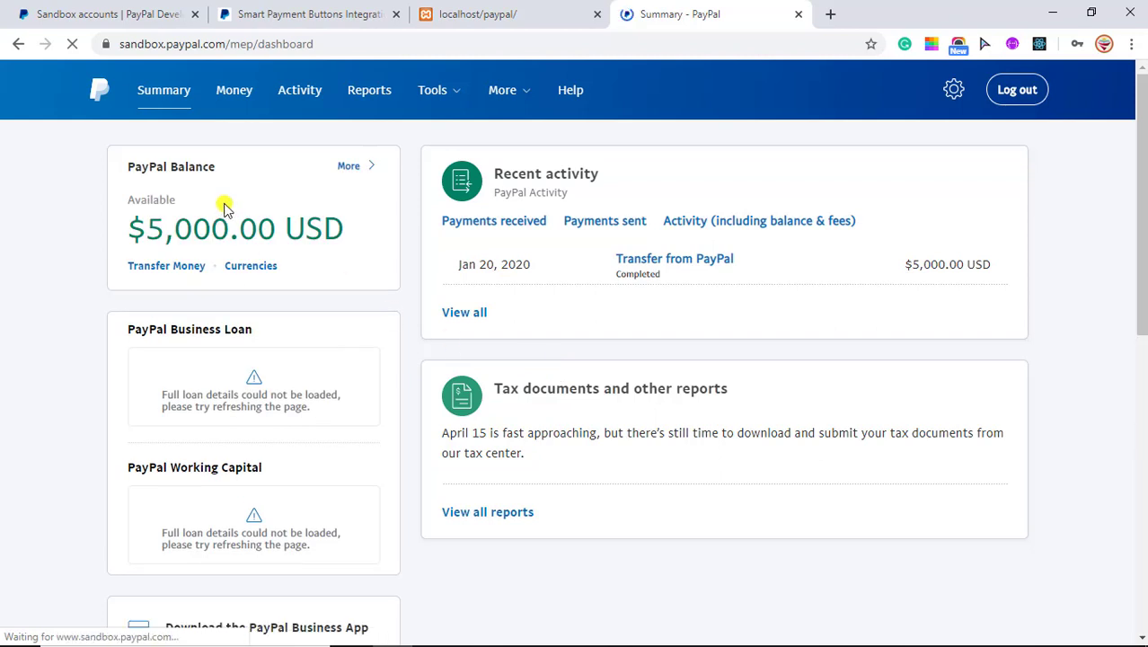
pyautogui.click(196, 235)
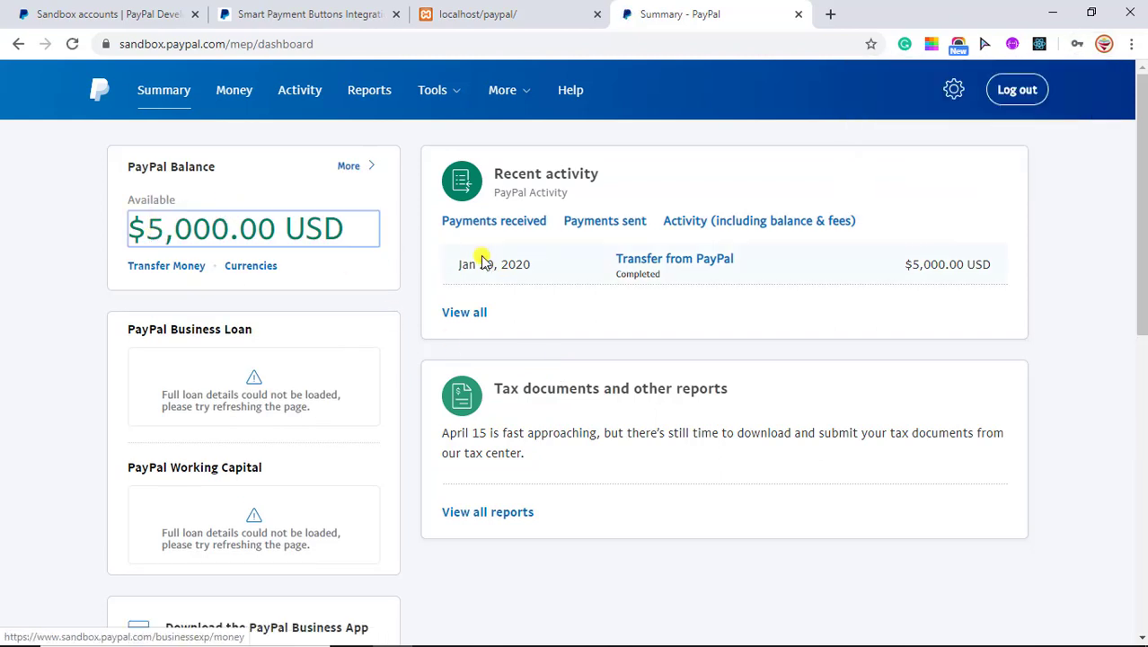
pyautogui.moveTo(434, 117)
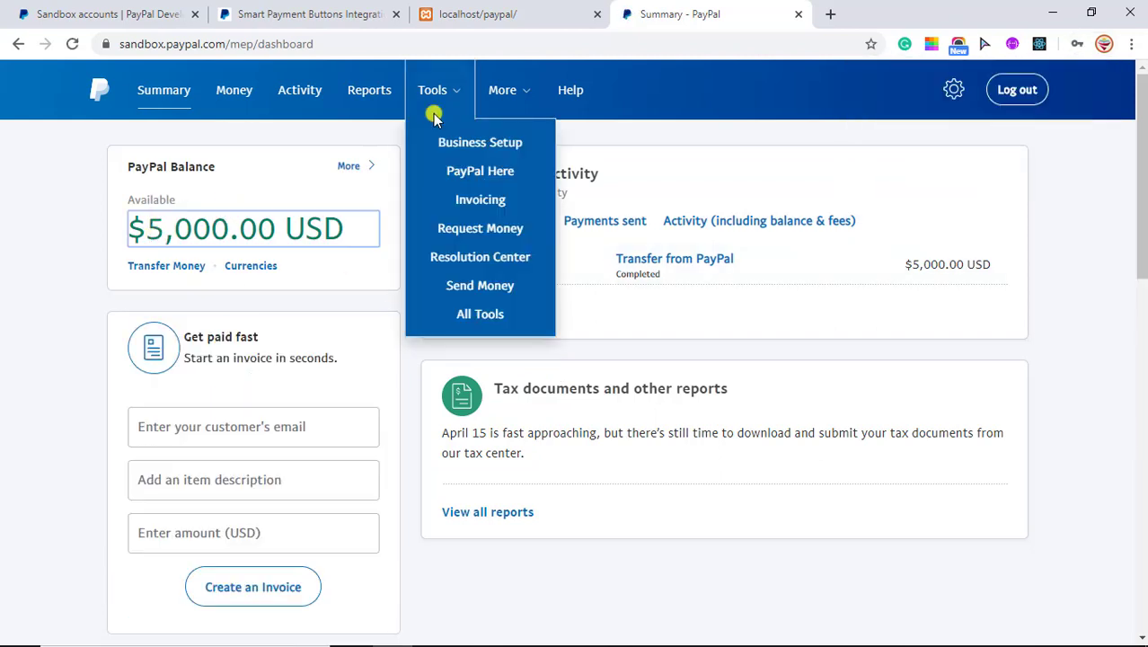
# Step: Open the debit or credit card form on the localhost/paypal page and fill in the saved Visa test card number
pyautogui.click(461, 15)
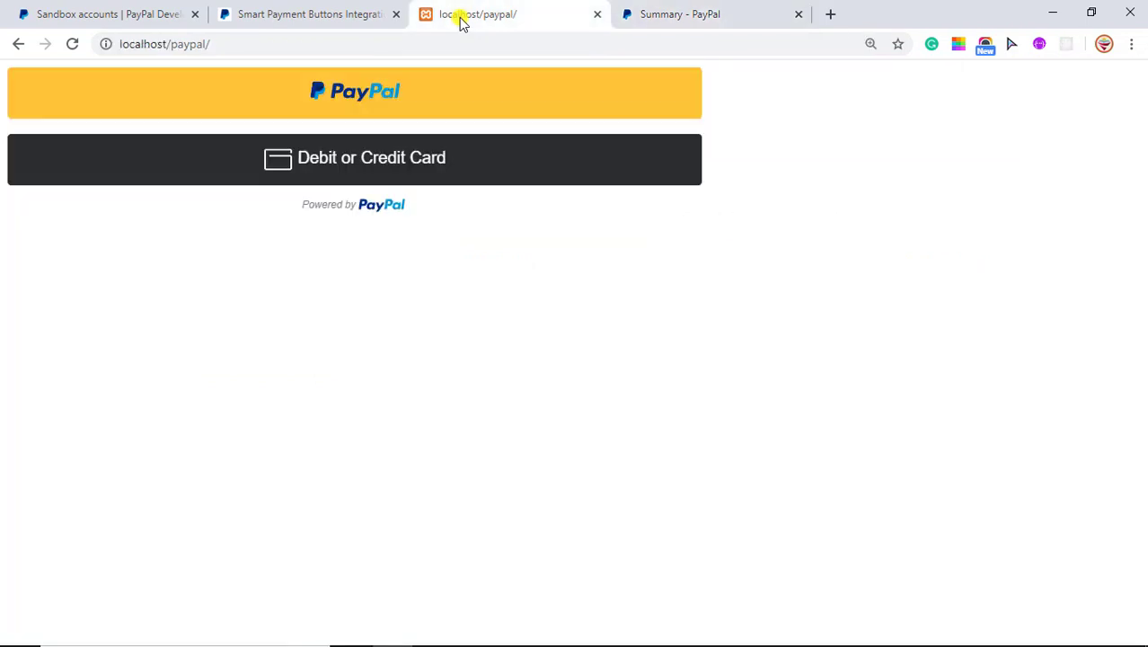
pyautogui.click(406, 160)
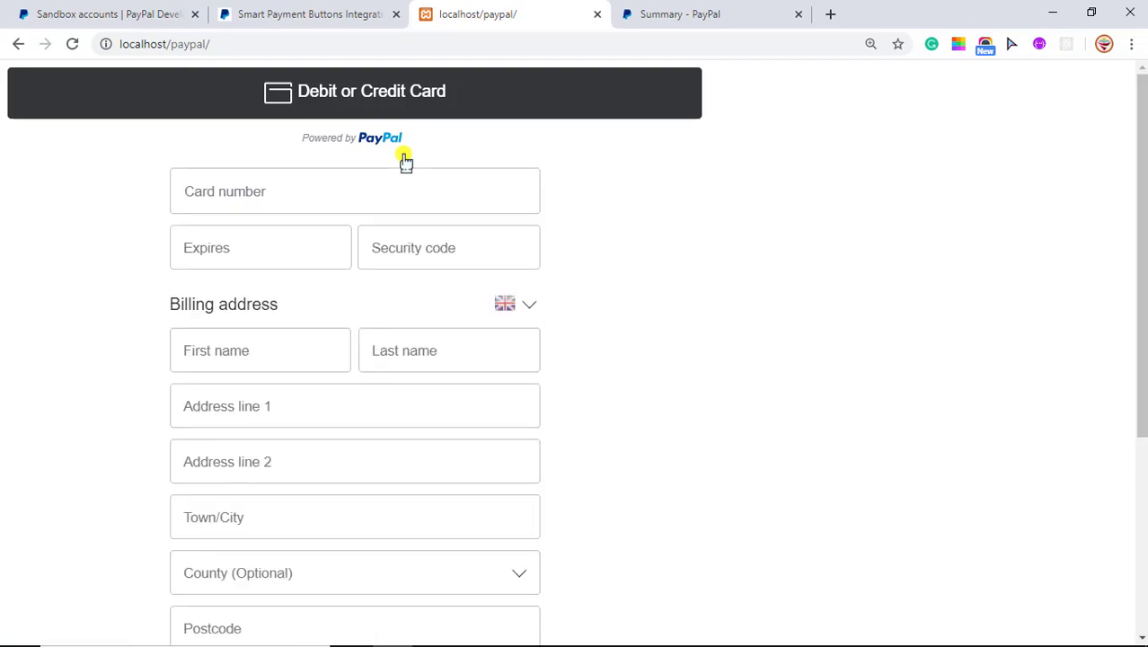
pyautogui.click(360, 195)
pyautogui.click(261, 256)
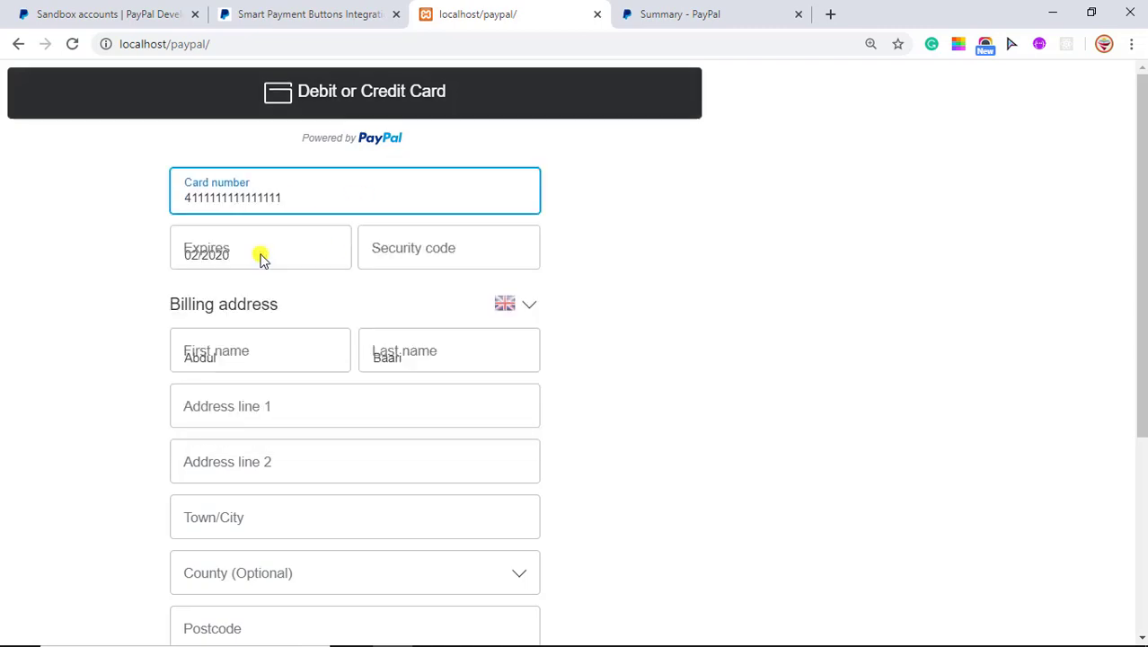
# Step: Set the card's expiry date to 02 / 22 and enter its security code
pyautogui.click(283, 254)
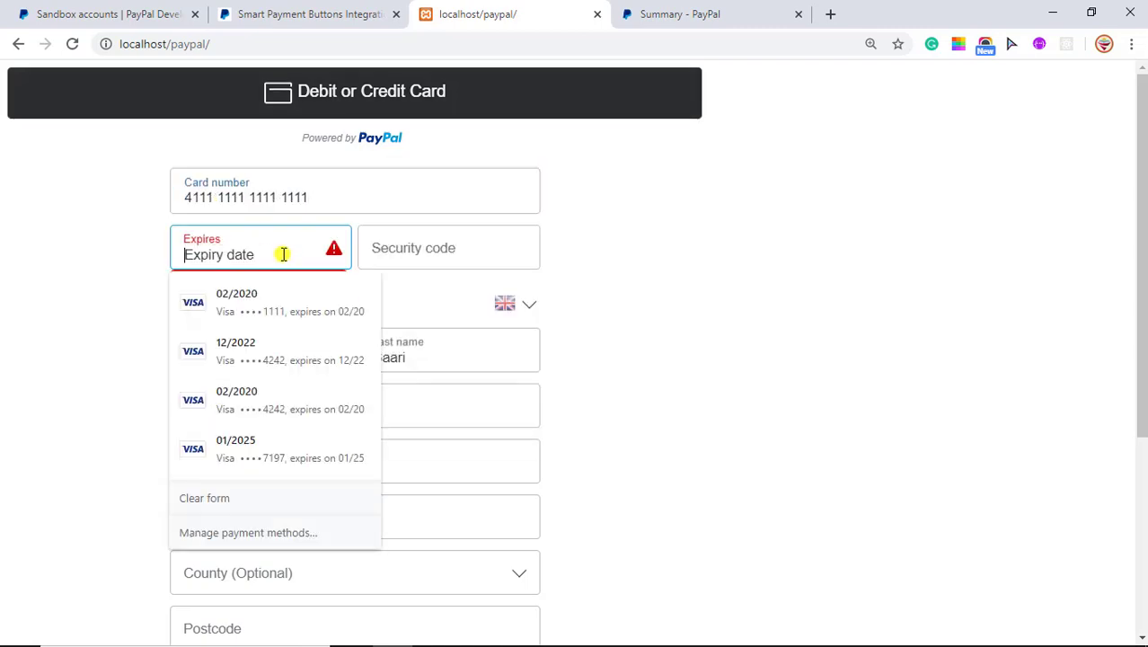
pyautogui.write('02')
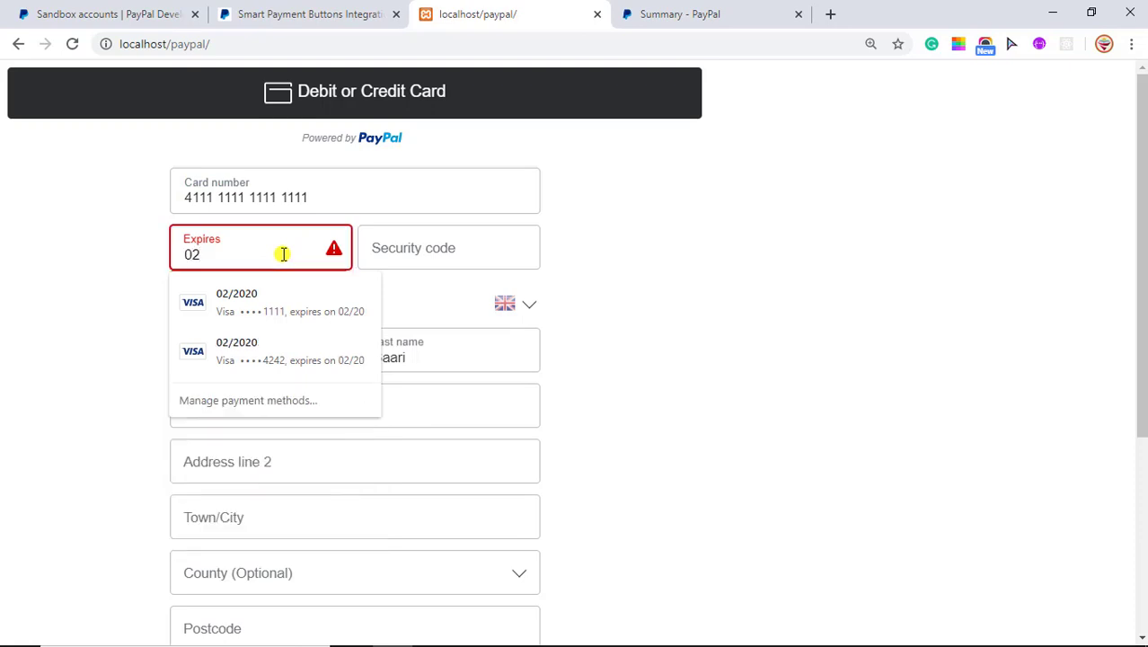
pyautogui.write(' / 22')
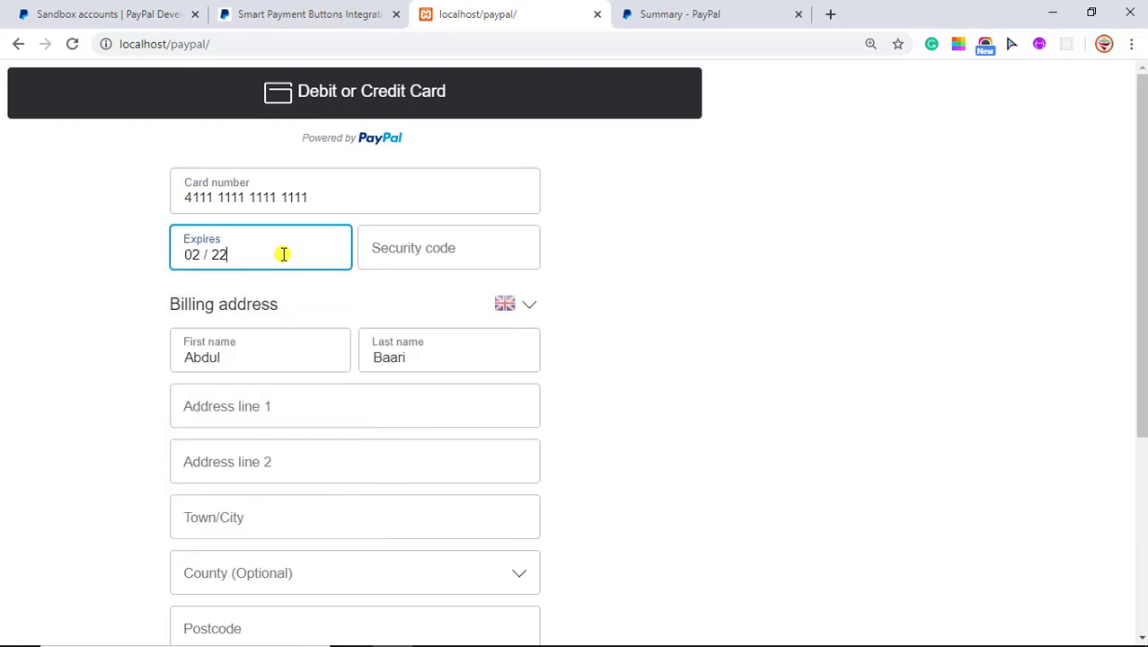
pyautogui.click(444, 261)
pyautogui.write('123')
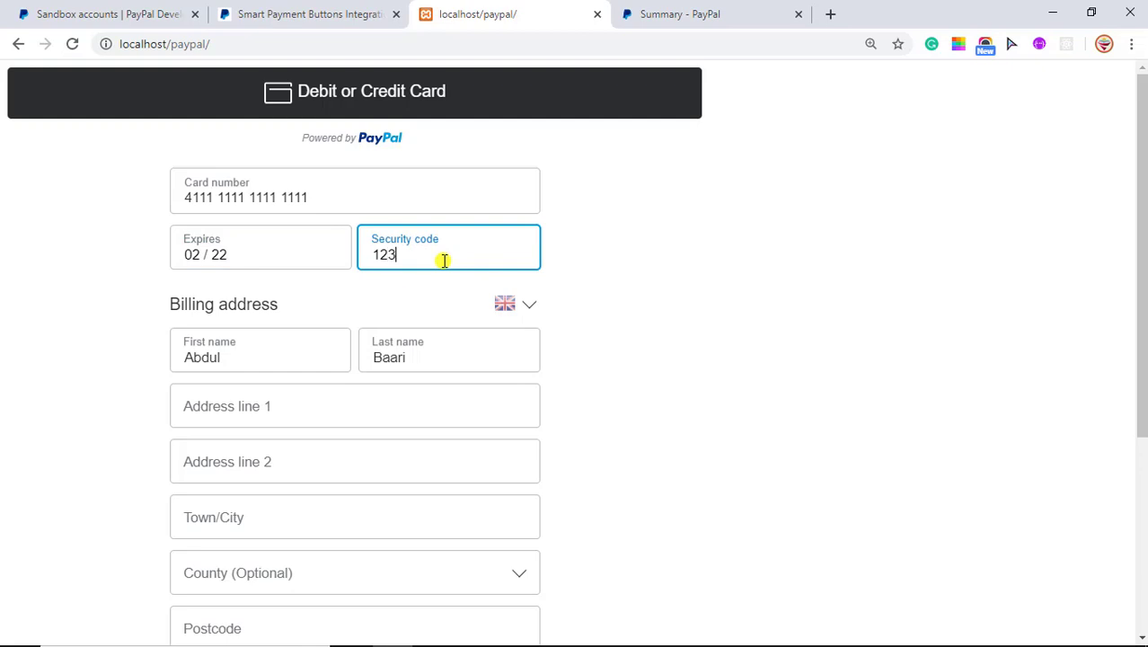
# Step: Complete the billing form with the US address and contact details, and submit the card payment
pyautogui.scroll(-3, 285, 359)
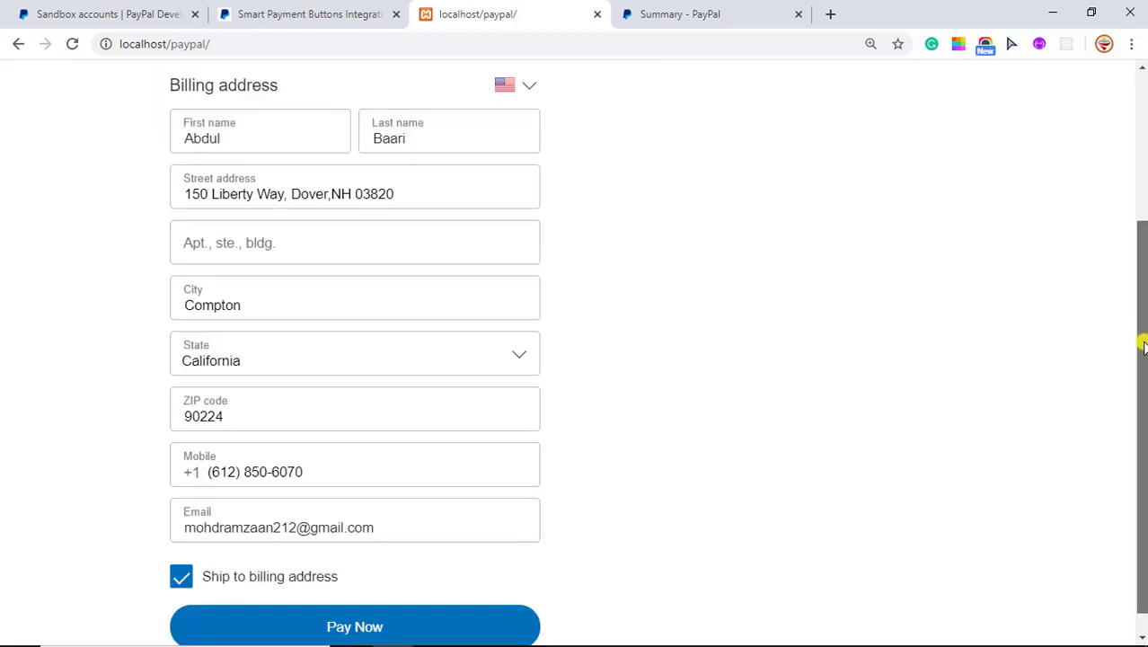
pyautogui.moveTo(1142, 333); pyautogui.dragTo(1143, 192)
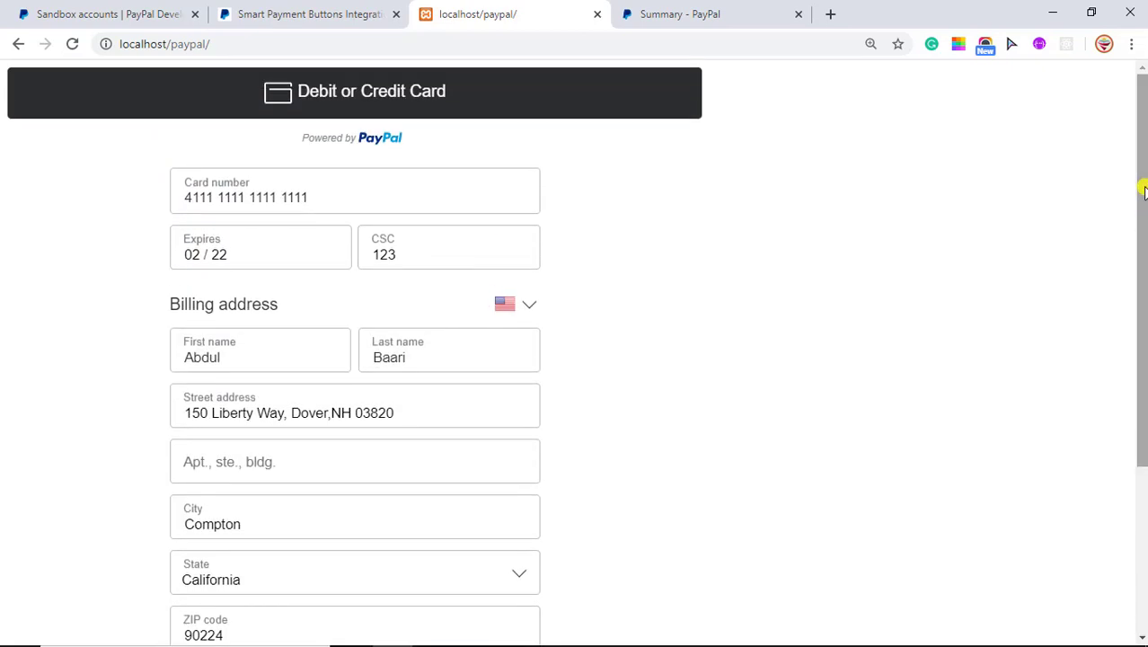
pyautogui.moveTo(1142, 192); pyautogui.dragTo(1142, 356)
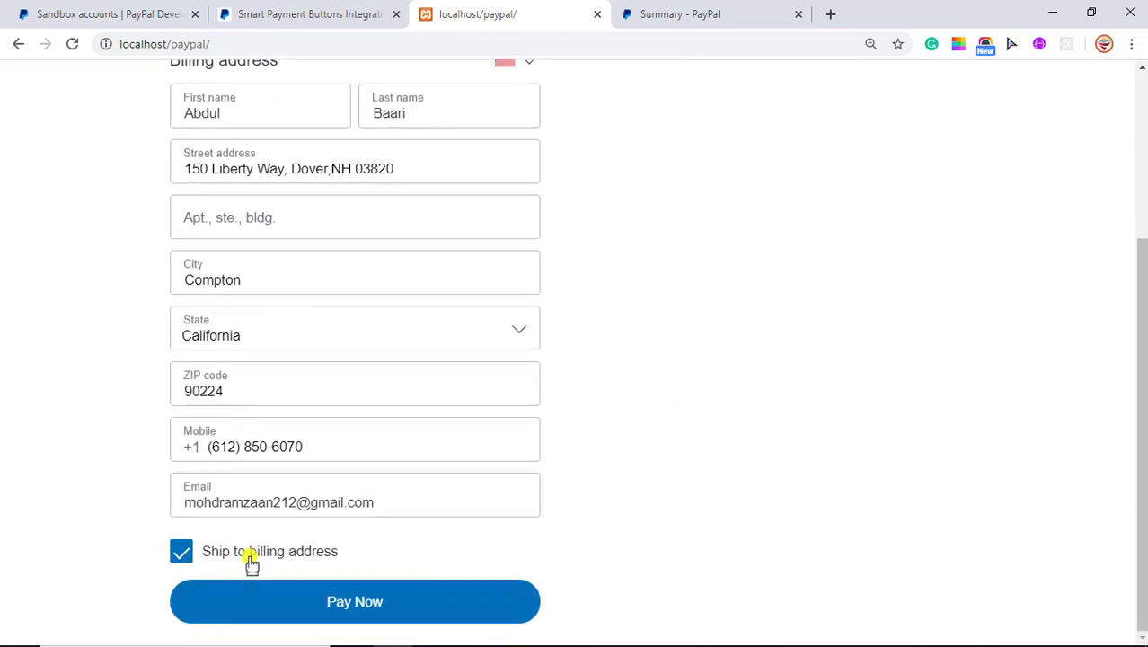
pyautogui.click(357, 602)
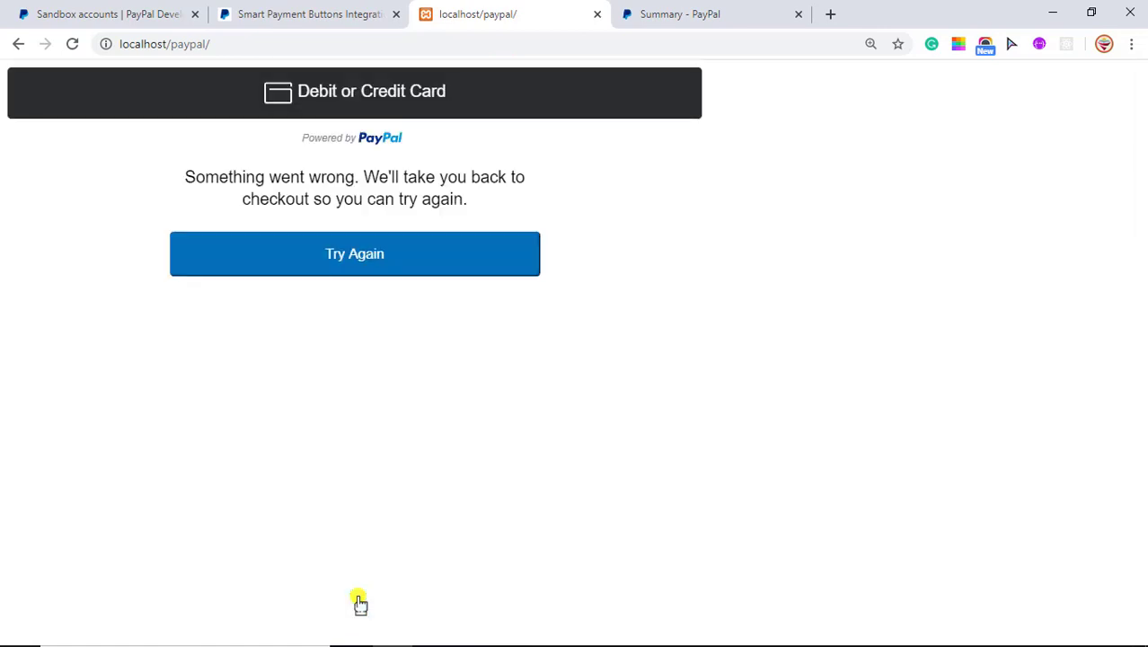
# Step: Retry the payment and fill in PayPal Guest Checkout with the test card, US billing address and contact details
pyautogui.click(361, 255)
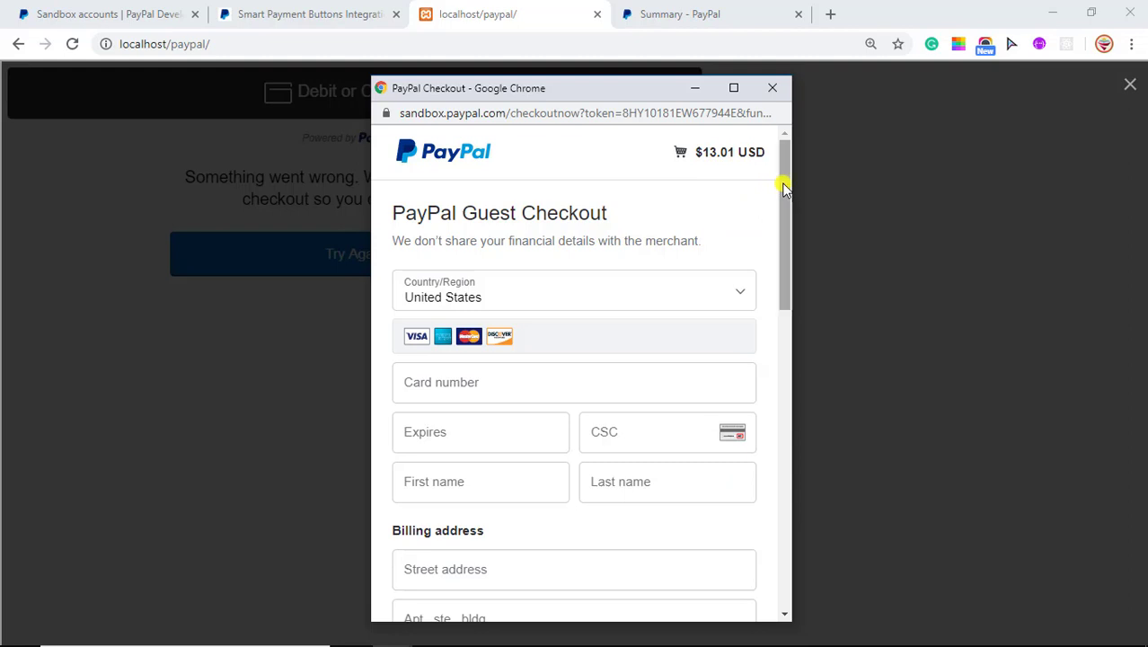
pyautogui.moveTo(785, 202); pyautogui.dragTo(783, 402)
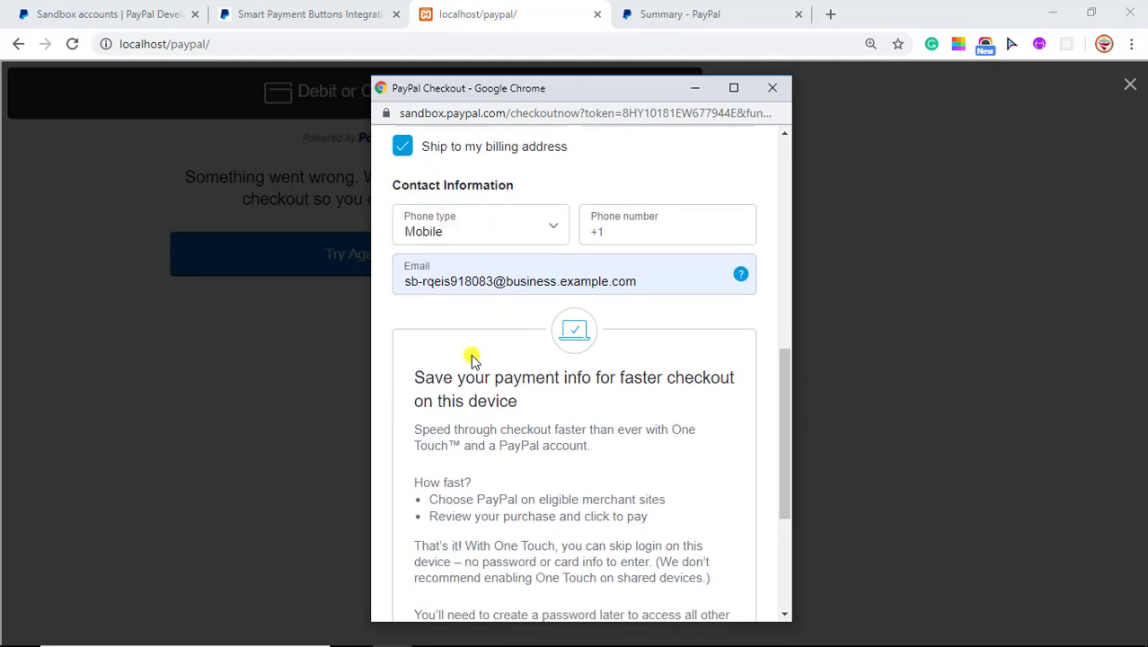
pyautogui.moveTo(784, 363); pyautogui.dragTo(784, 423)
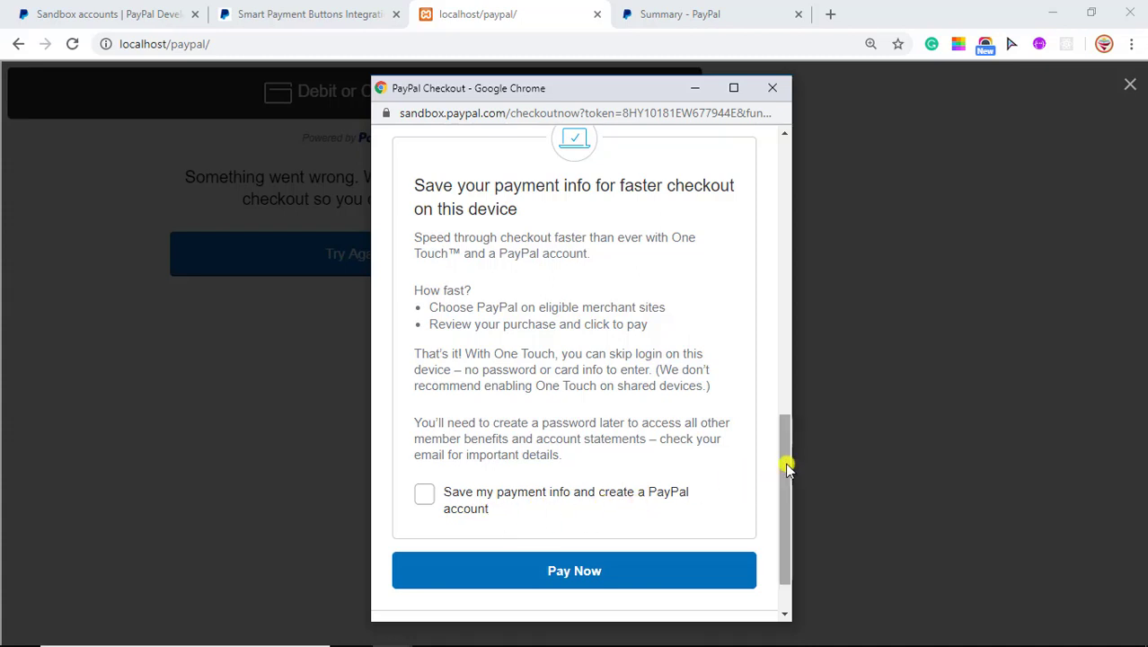
pyautogui.moveTo(787, 468); pyautogui.dragTo(787, 180)
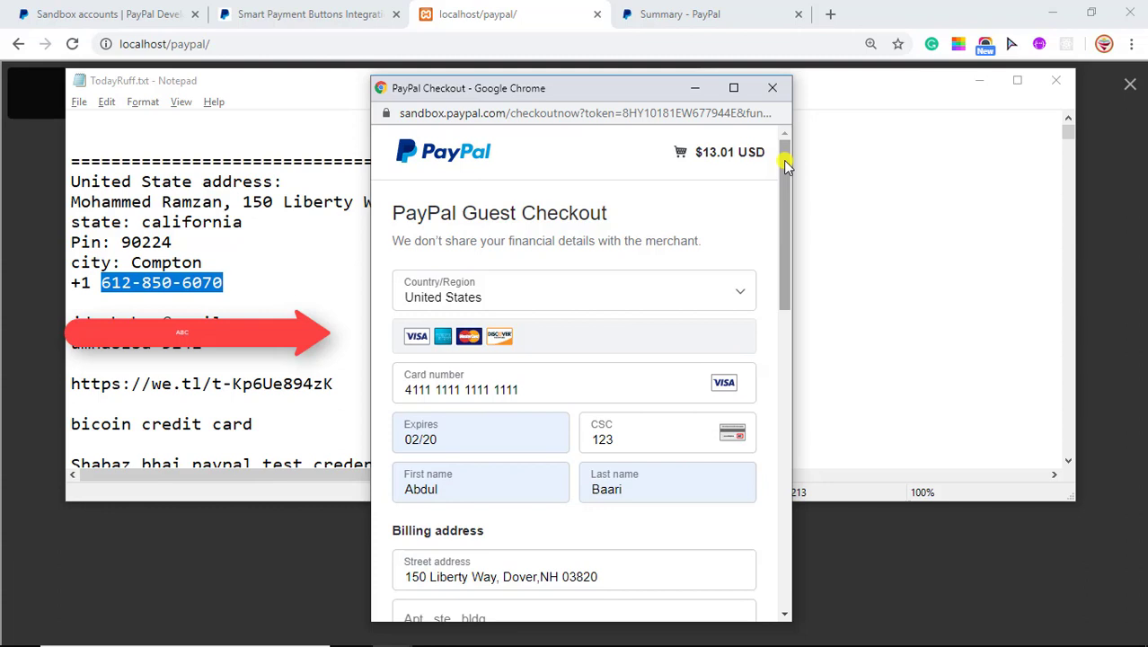
# Step: Submit the guest checkout payment without saving the payment info, and dismiss the page's alert
pyautogui.moveTo(784, 165); pyautogui.dragTo(782, 453)
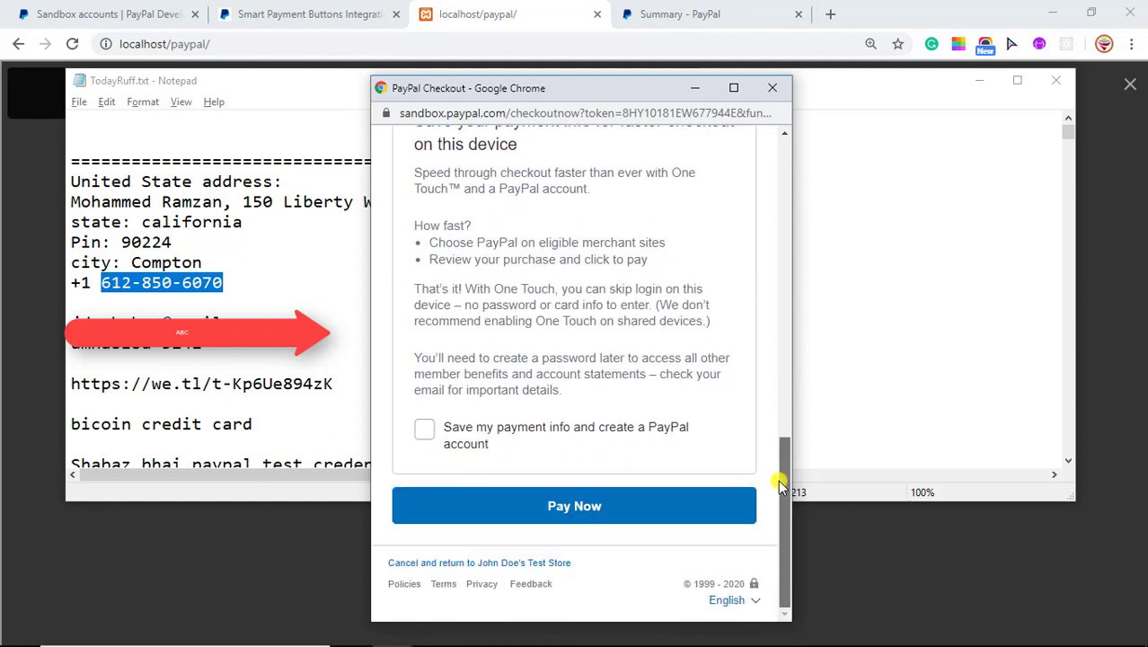
pyautogui.click(564, 508)
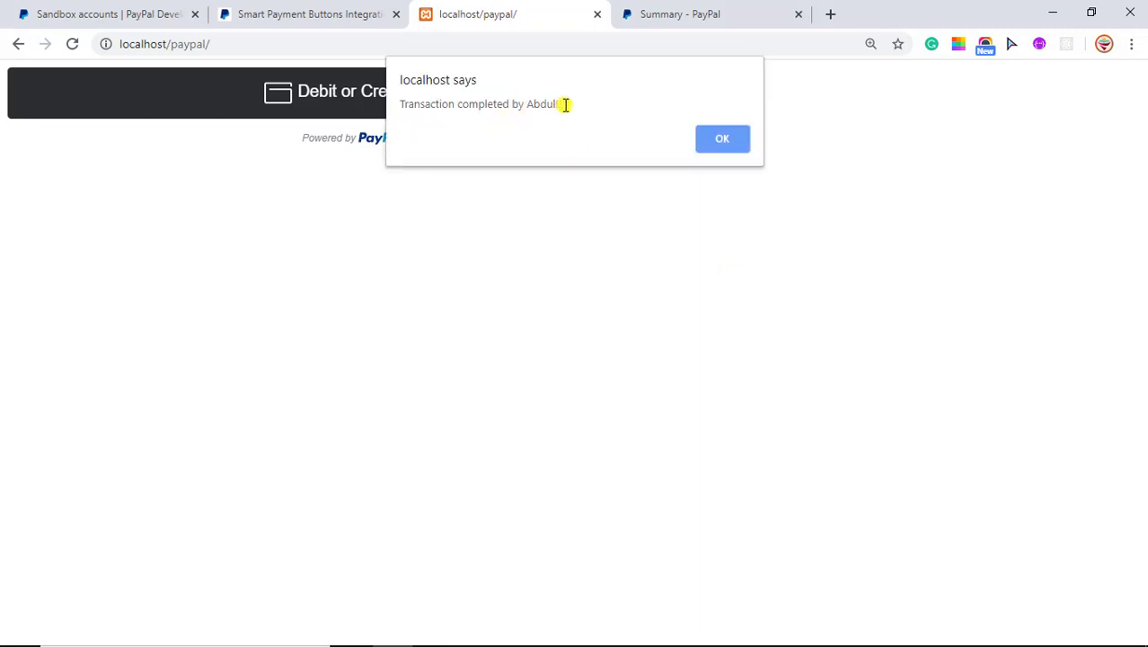
pyautogui.click(723, 140)
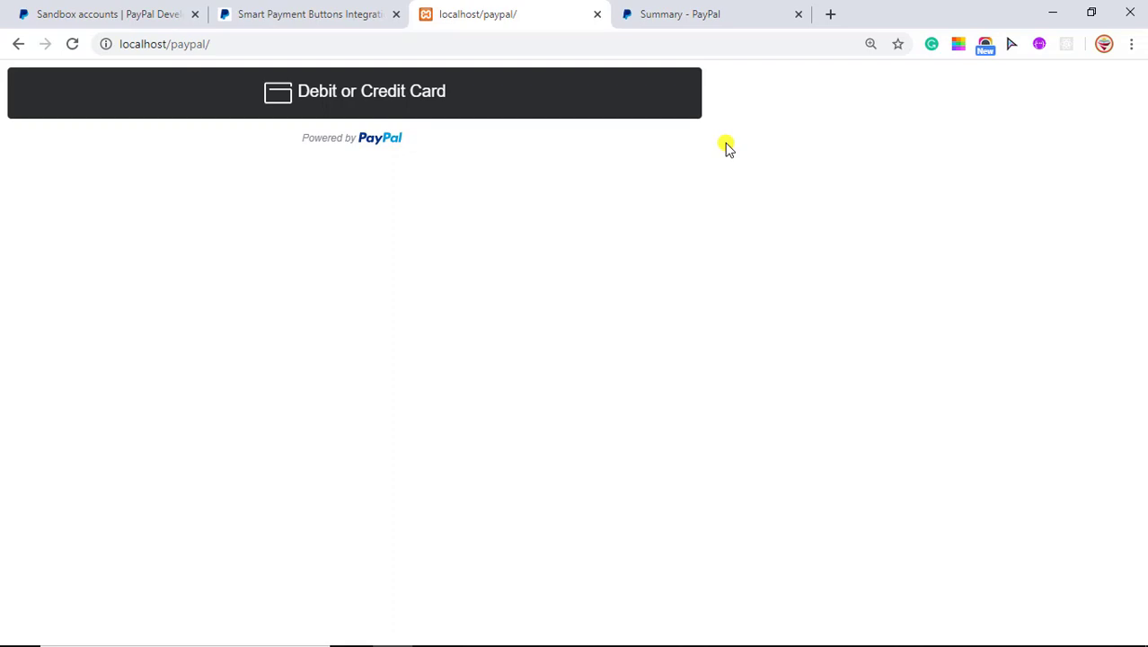
# Step: Reload the sandbox business account's dashboard to check for the test payment
pyautogui.click(683, 16)
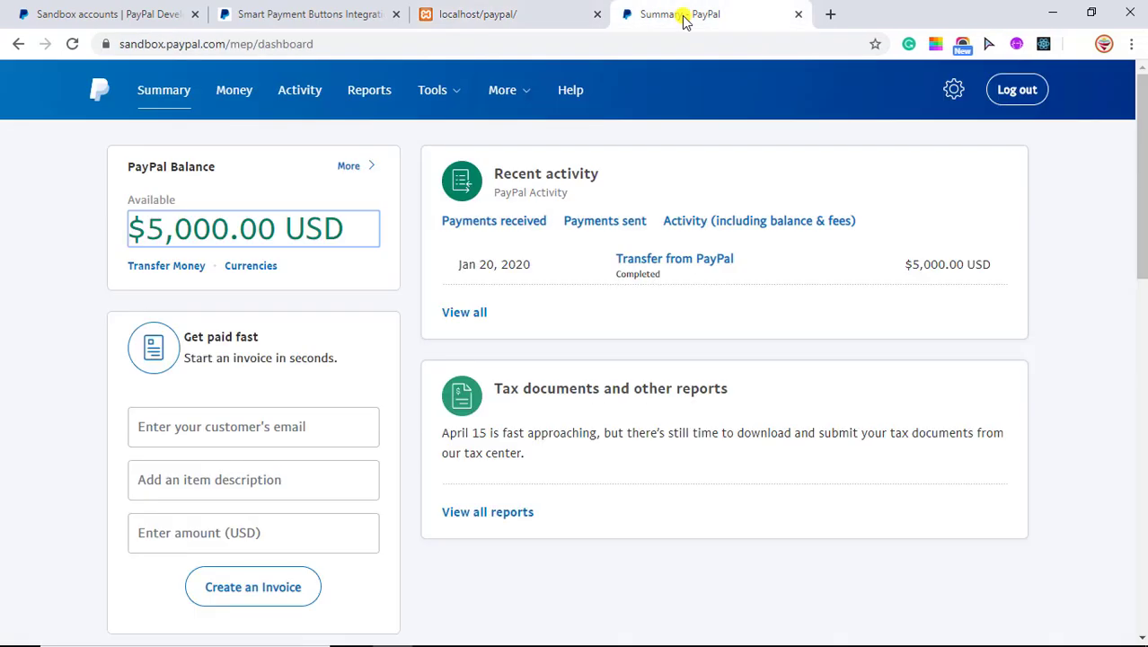
pyautogui.click(71, 45)
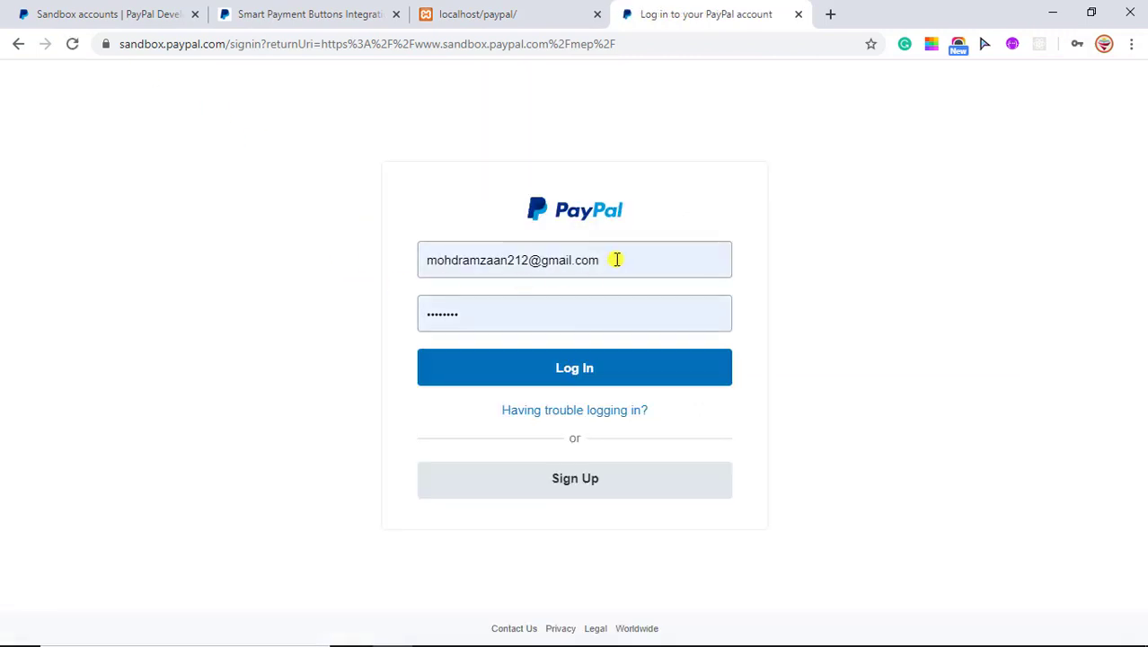
# Step: Copy the US business account's email from the Sandbox Accounts list and replace the email on the sandbox login page with it
pyautogui.click(616, 260)
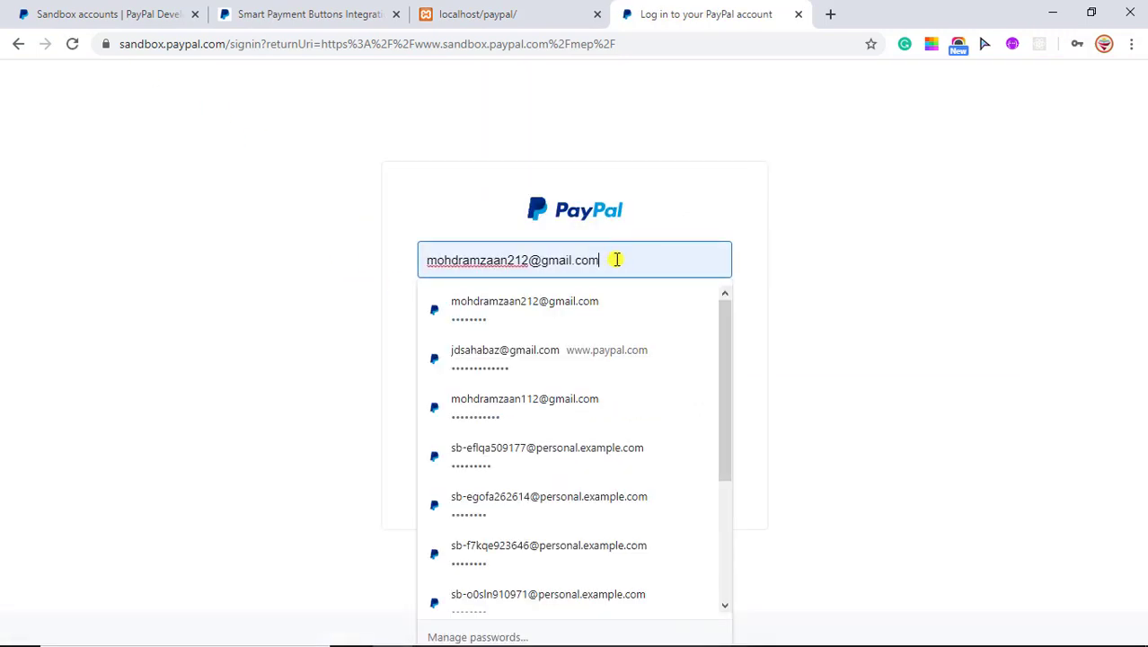
pyautogui.click(94, 13)
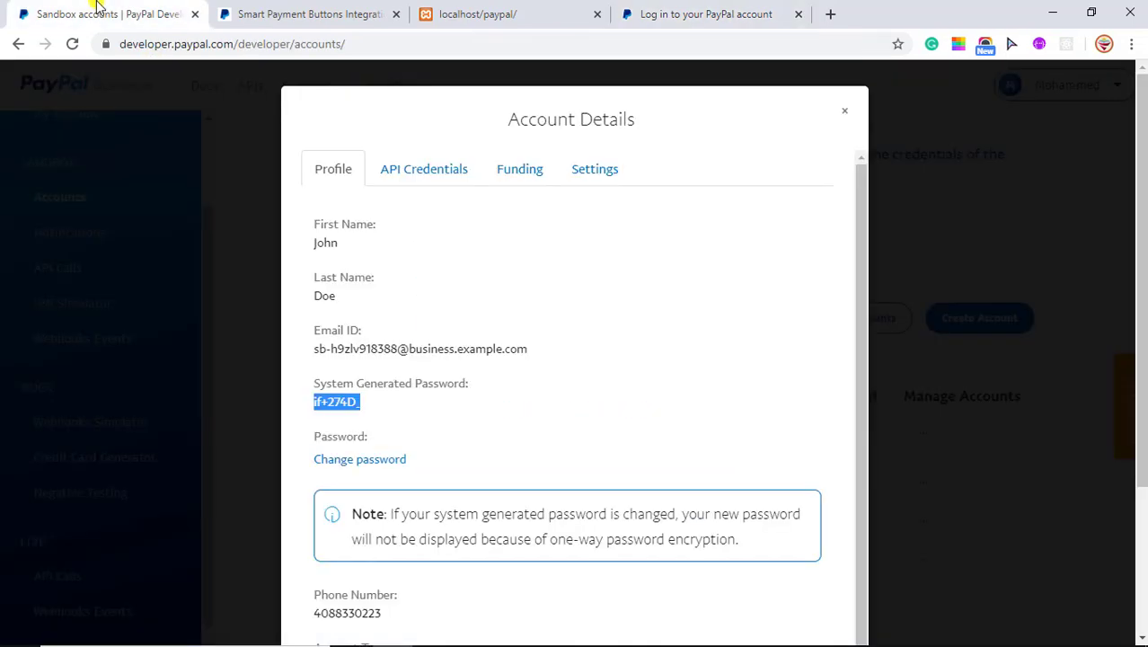
pyautogui.click(844, 111)
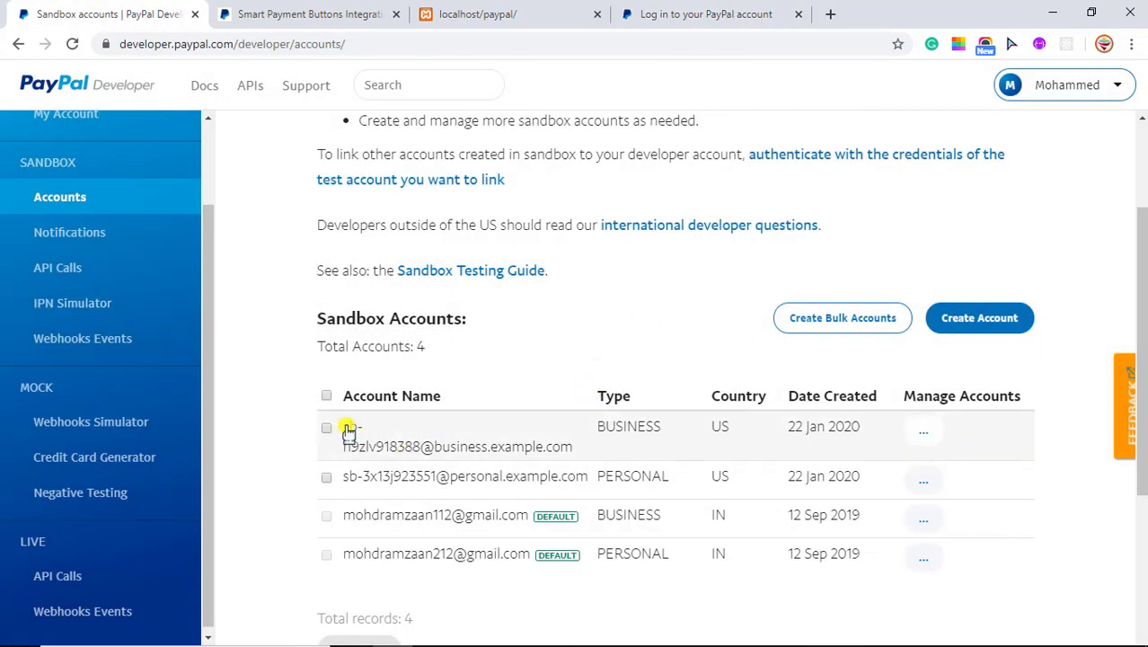
pyautogui.moveTo(340, 426); pyautogui.dragTo(586, 462)
pyautogui.hotkey('ctrl', 'c')
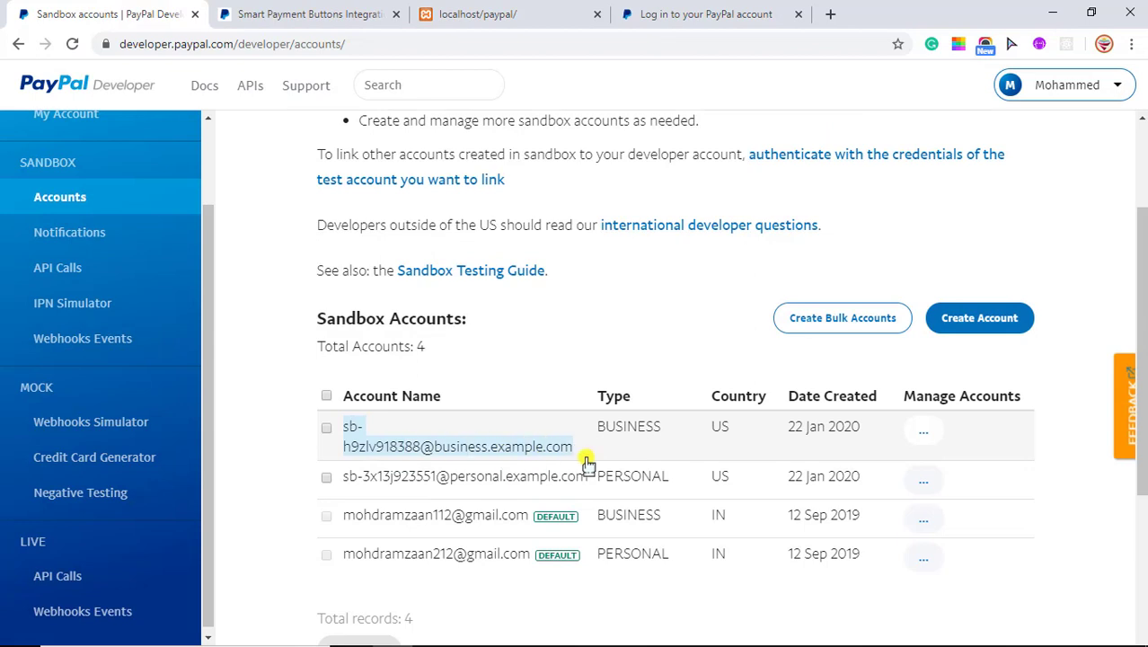
pyautogui.click(754, 16)
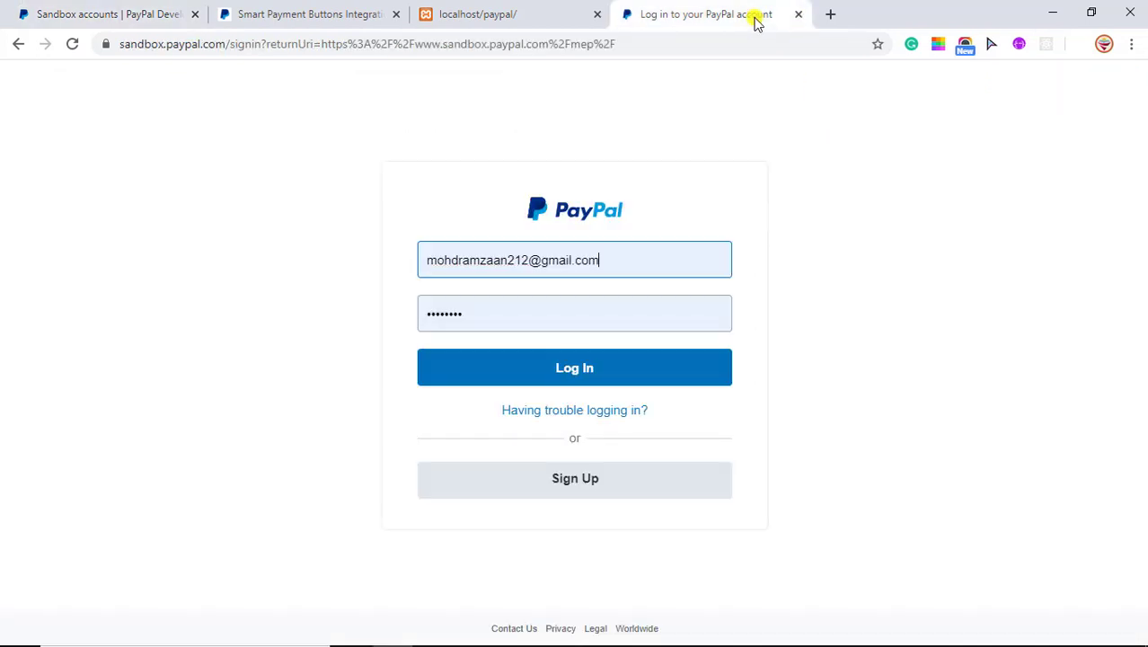
pyautogui.tripleClick(584, 260)
pyautogui.hotkey('ctrl', 'v')
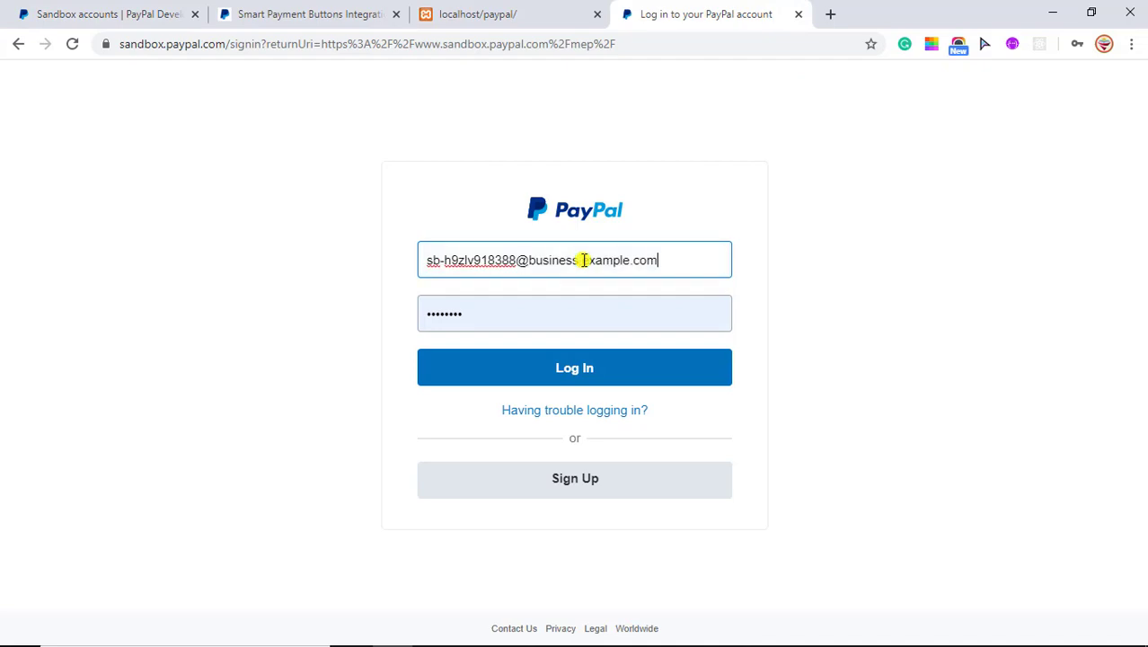
# Step: Reopen the US business sandbox account's details and copy its system-generated password
pyautogui.click(44, 14)
pyautogui.moveTo(440, 331)
pyautogui.click(925, 433)
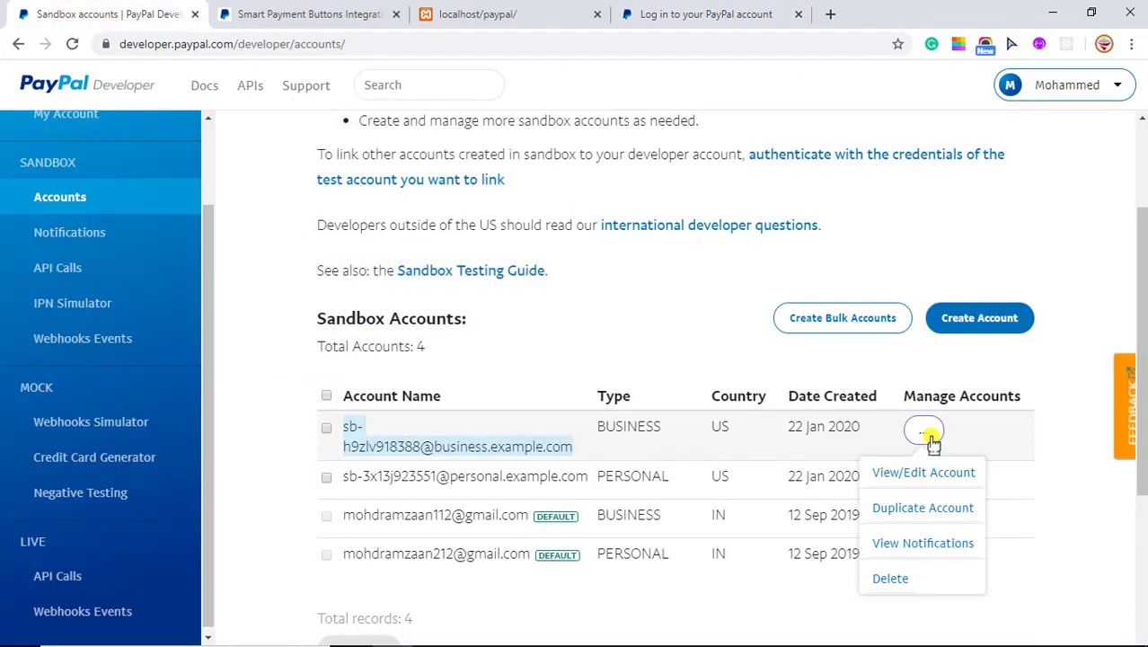
pyautogui.click(923, 473)
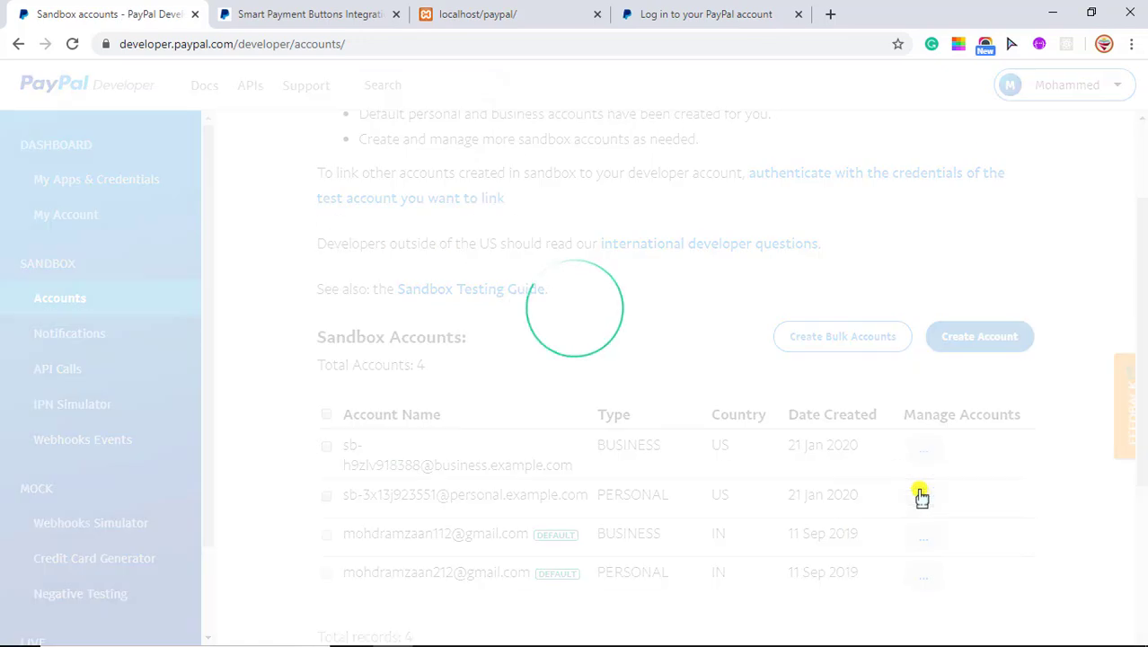
pyautogui.click(922, 496)
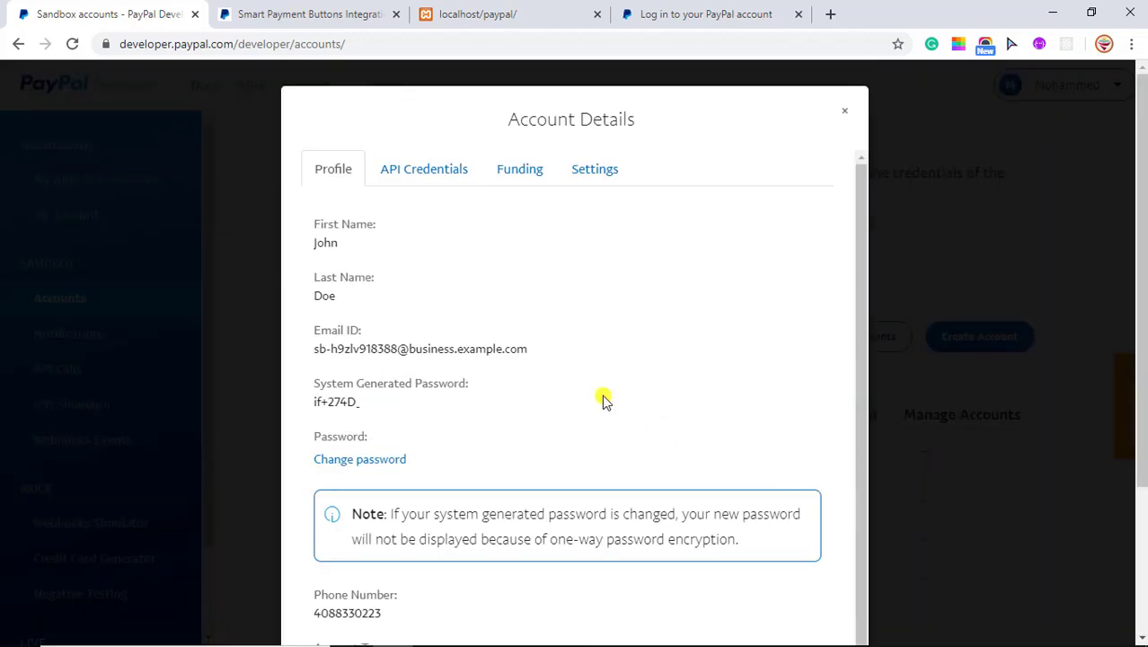
pyautogui.moveTo(362, 404); pyautogui.dragTo(308, 406)
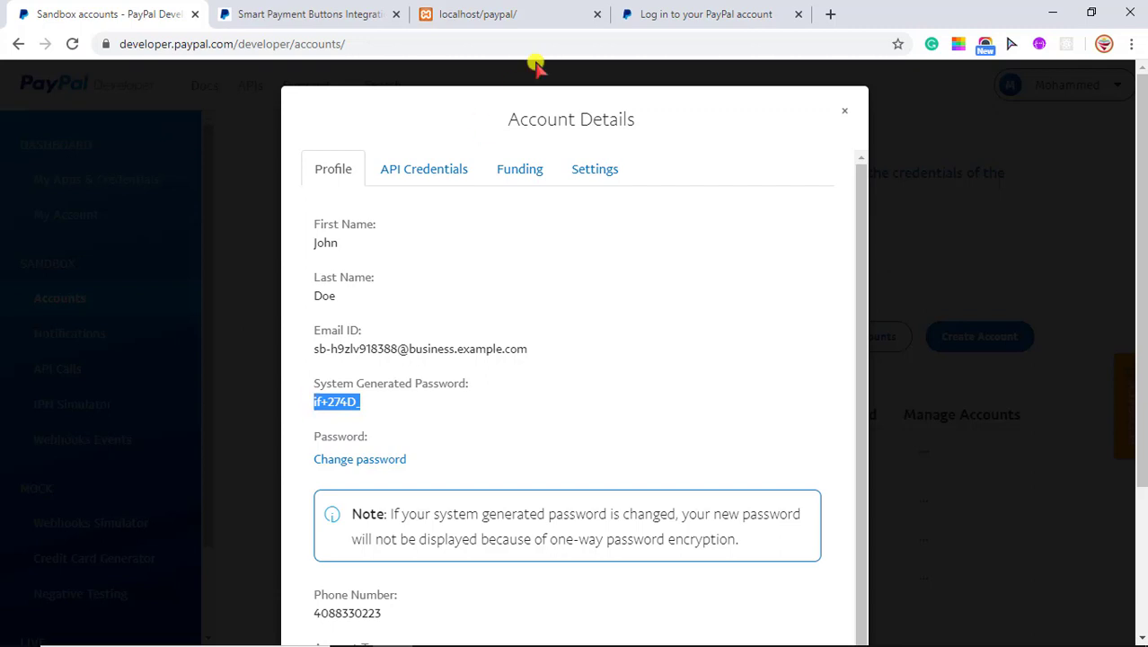
# Step: Replace the password on the sandbox login page with the copied account password, log in, and save the login in the browser
pyautogui.click(634, 15)
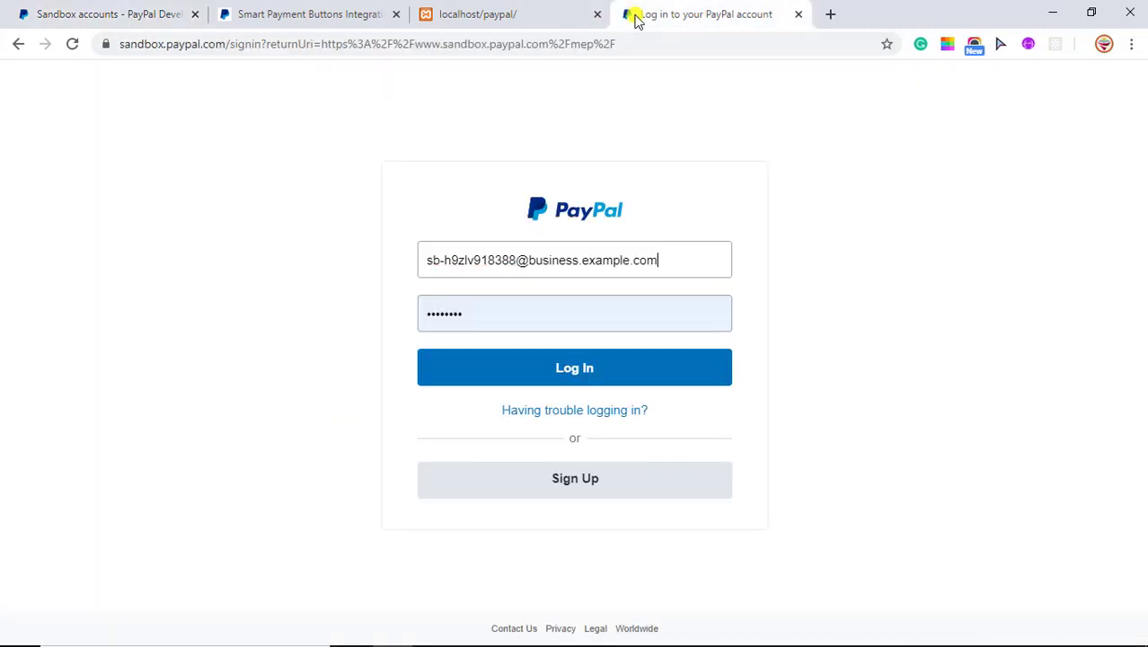
pyautogui.doubleClick(510, 317)
pyautogui.press('BackSpace')
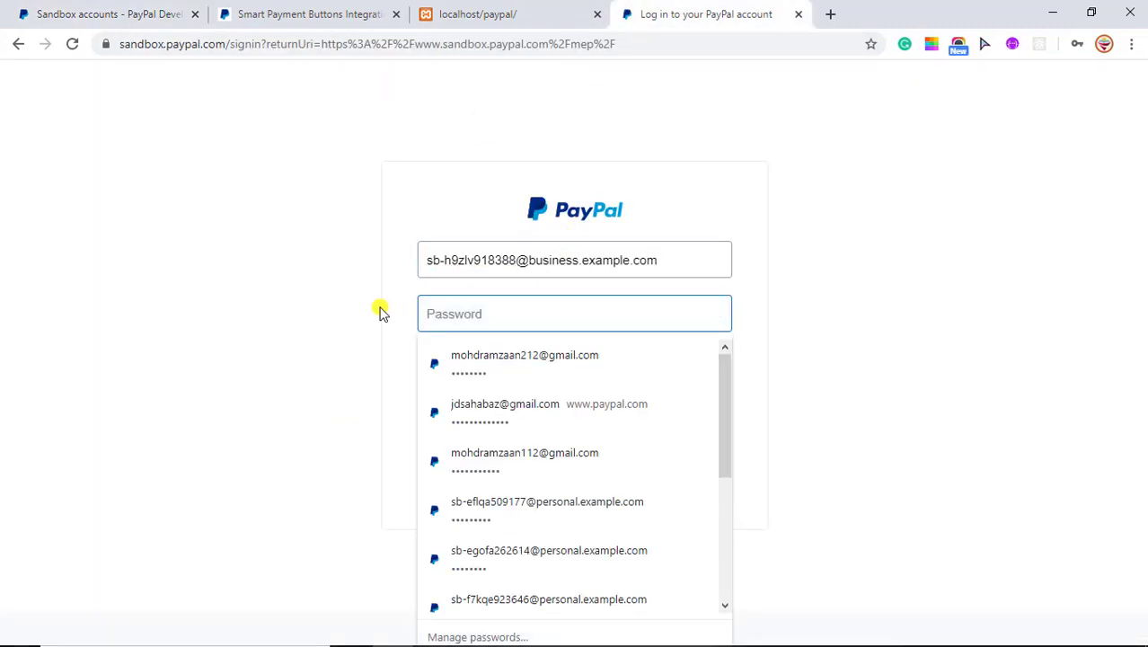
pyautogui.hotkey('ctrl', 'v')
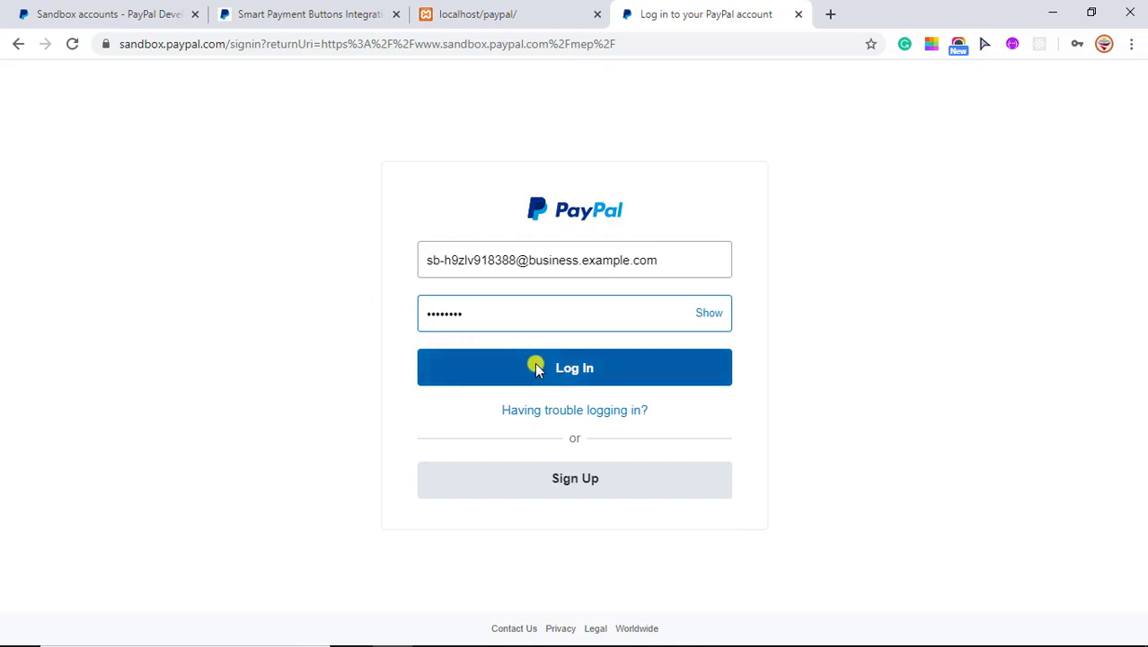
pyautogui.click(554, 368)
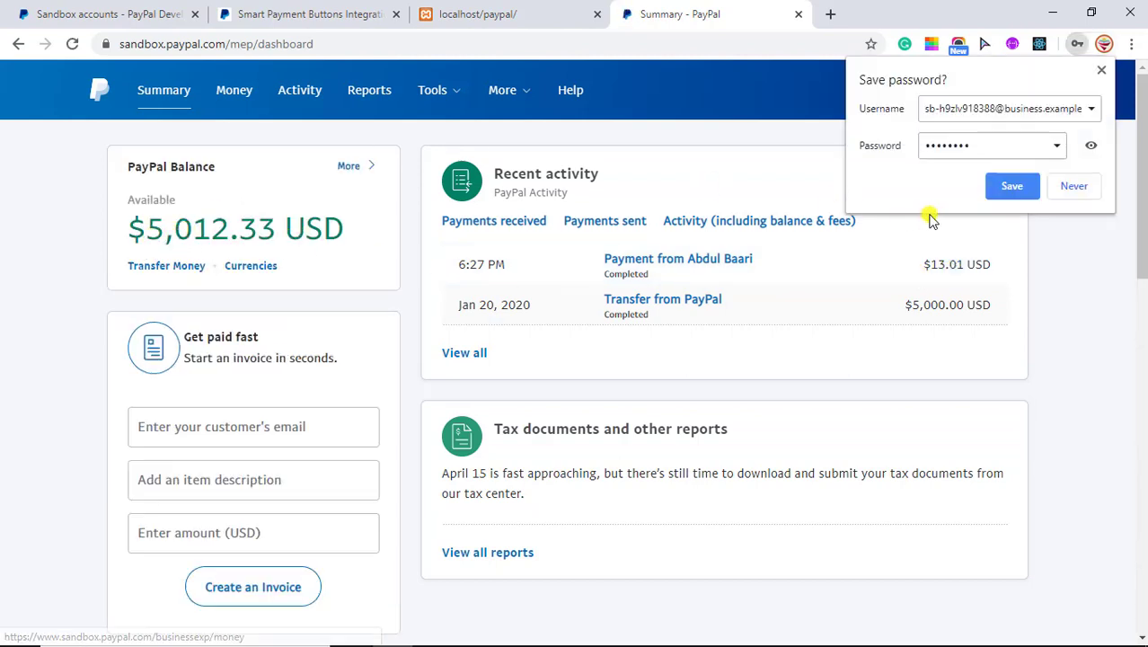
pyautogui.click(1006, 187)
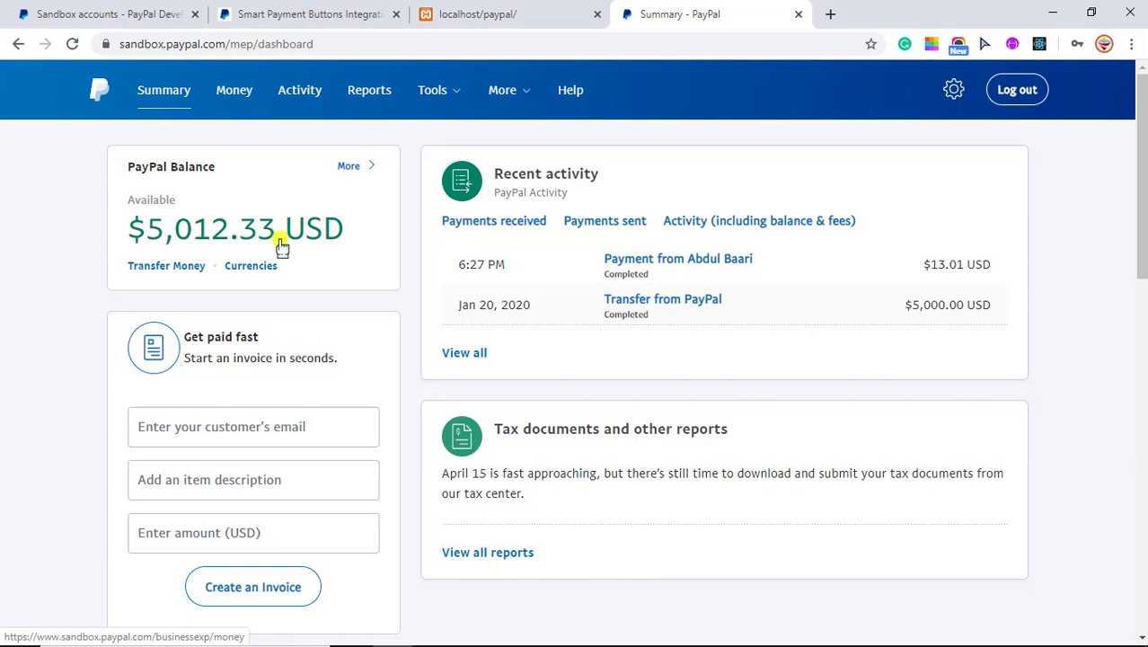
# Step: Open the most recent customer payment from the recent activity and review its transaction, order, payment and payer details
pyautogui.click(628, 262)
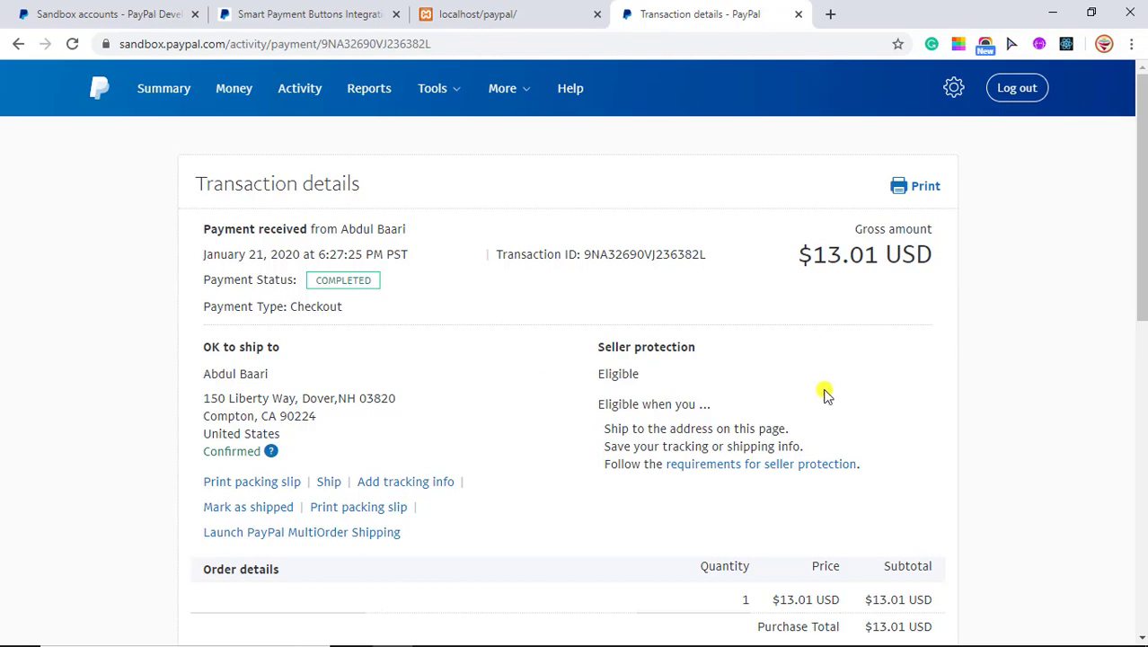
pyautogui.scroll(-3, 759, 436)
pyautogui.scroll(-3, 760, 446)
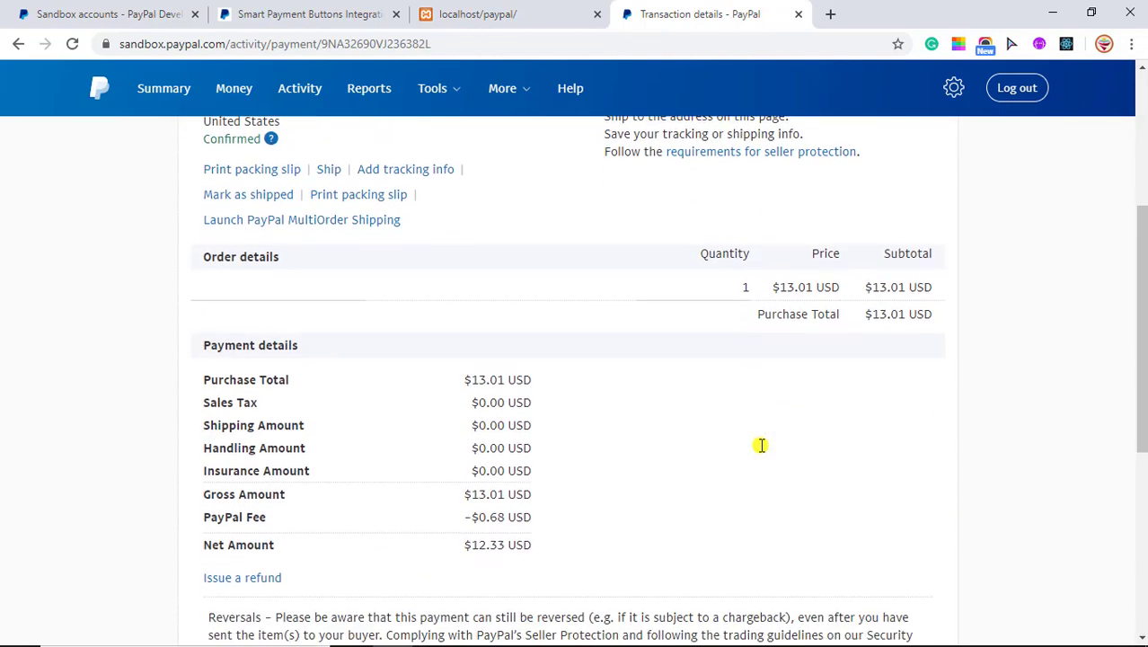
pyautogui.scroll(-2, 761, 445)
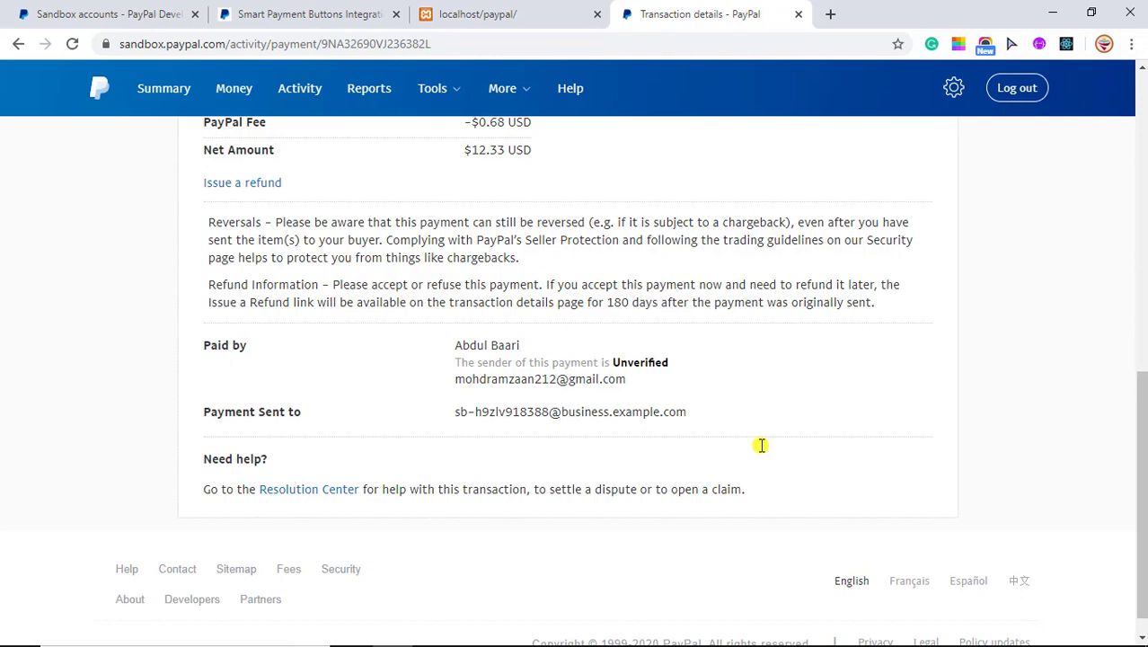
pyautogui.scroll(7, 761, 445)
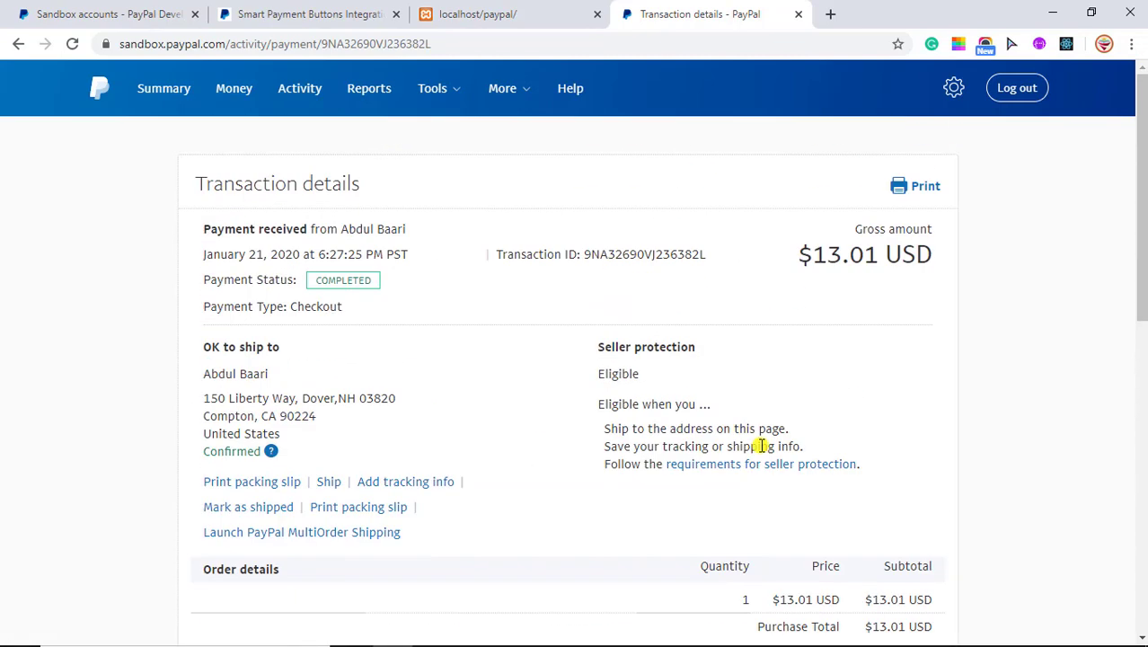